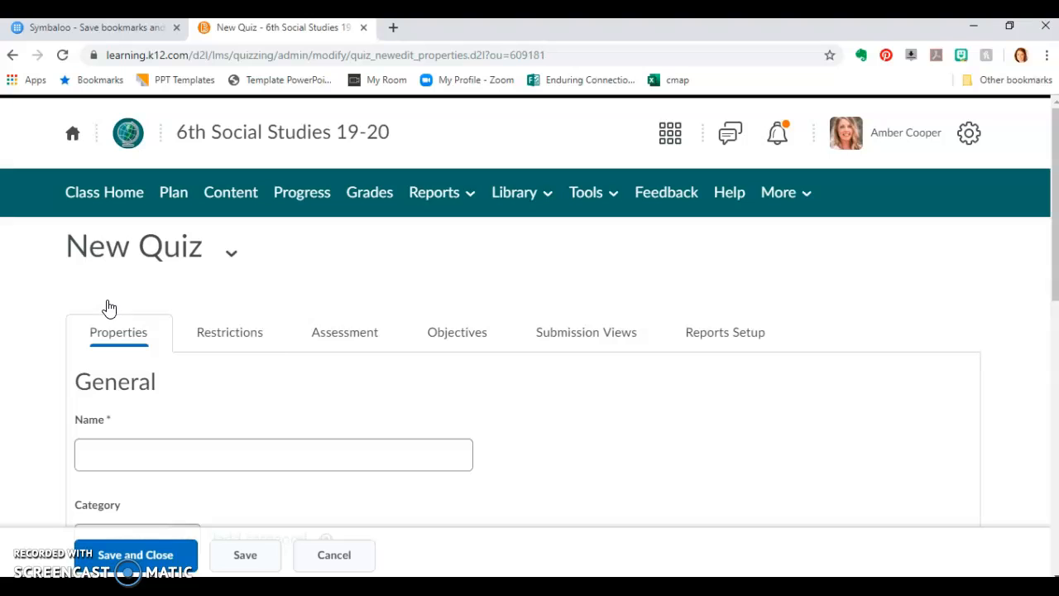
Name the quiz "Formative Sample" and leave its category at no category
scroll(111, 297, "down", 2)
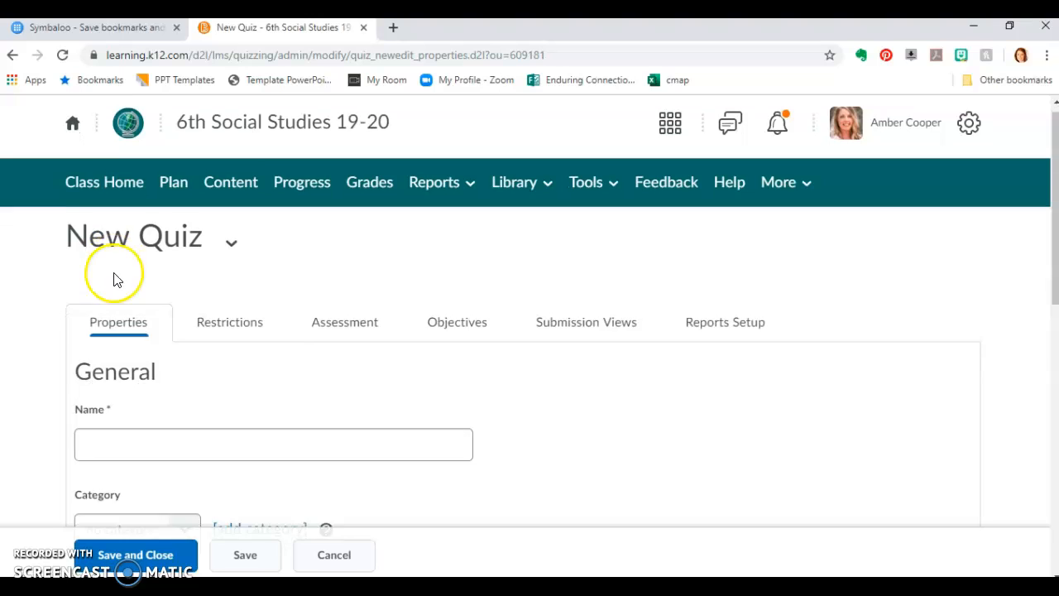
left_click(118, 301)
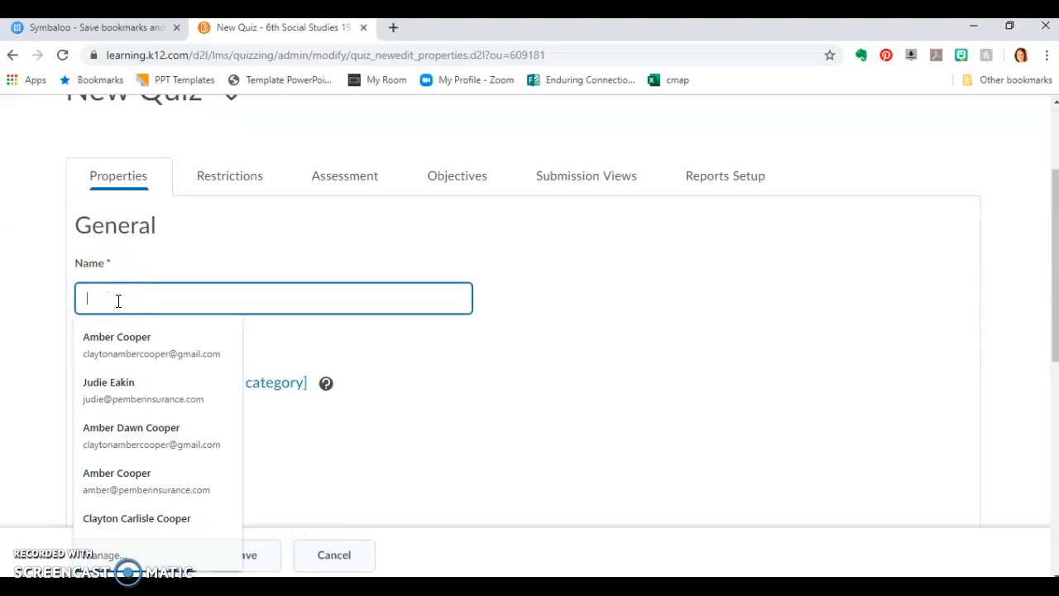
type("Formative Sample")
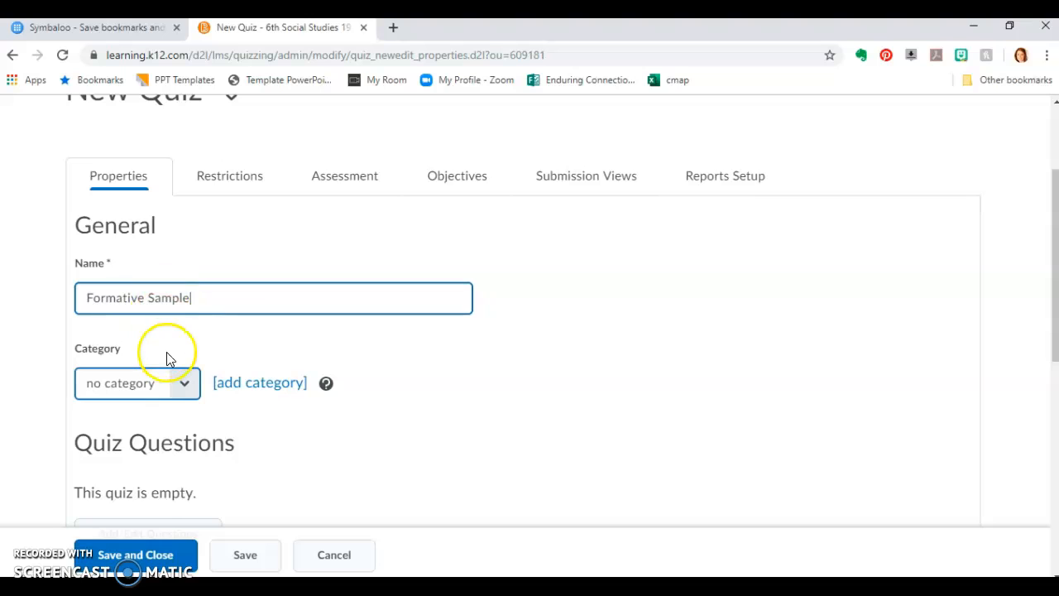
left_click(170, 391)
scroll(175, 389, "down", 1)
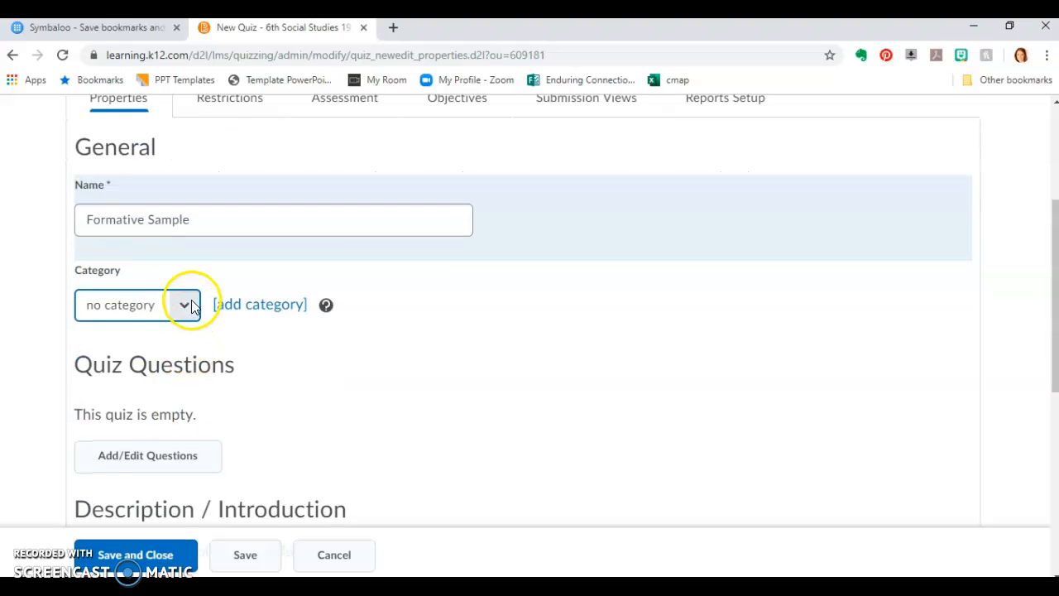
left_click(184, 303)
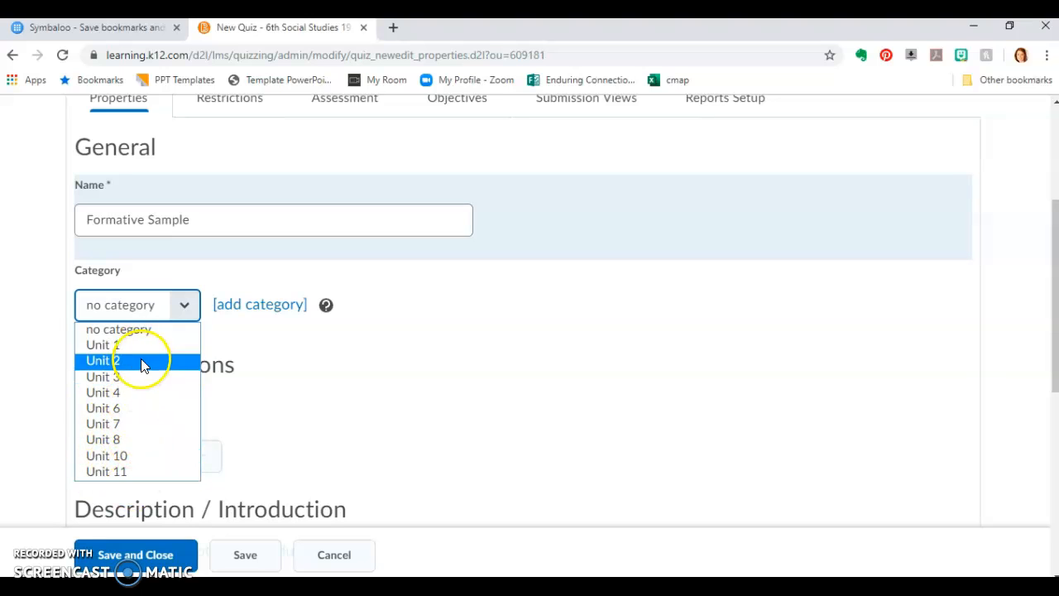
left_click(153, 327)
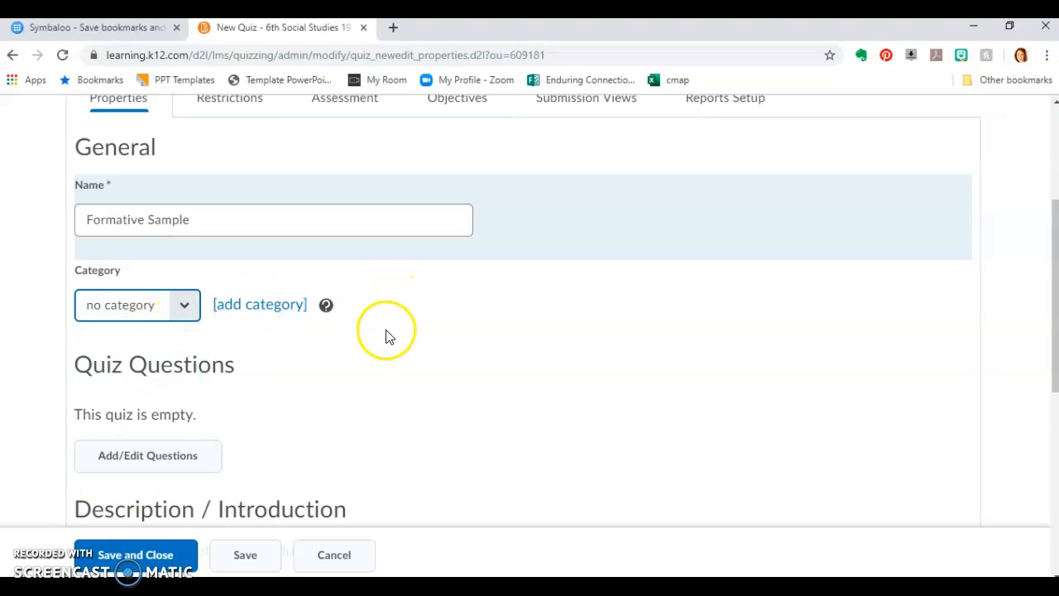
Collapse the quiz's optional advanced properties
scroll(388, 331, "down", 1)
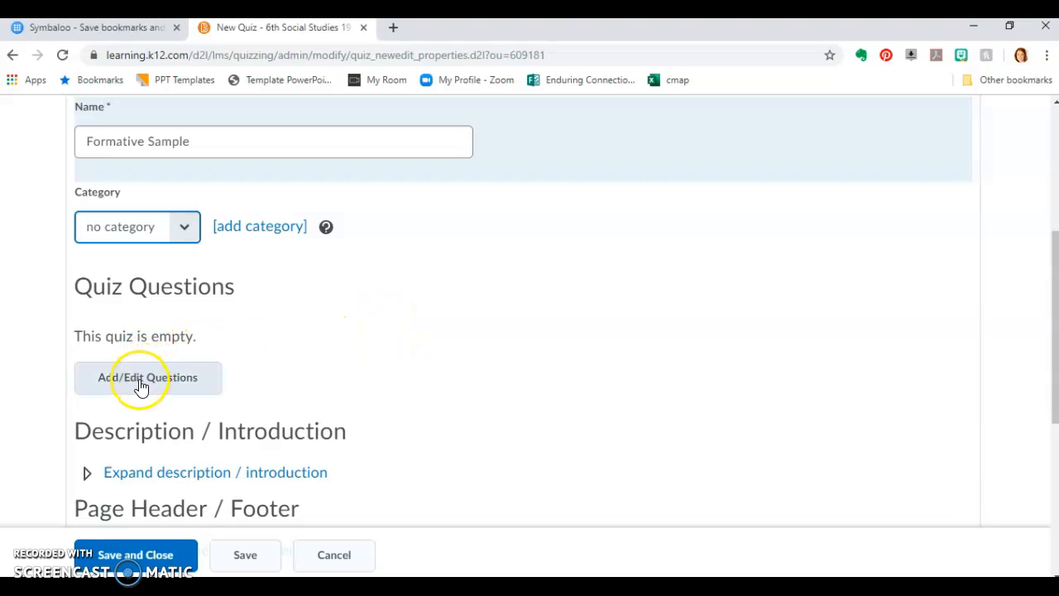
scroll(307, 342, "down", 3)
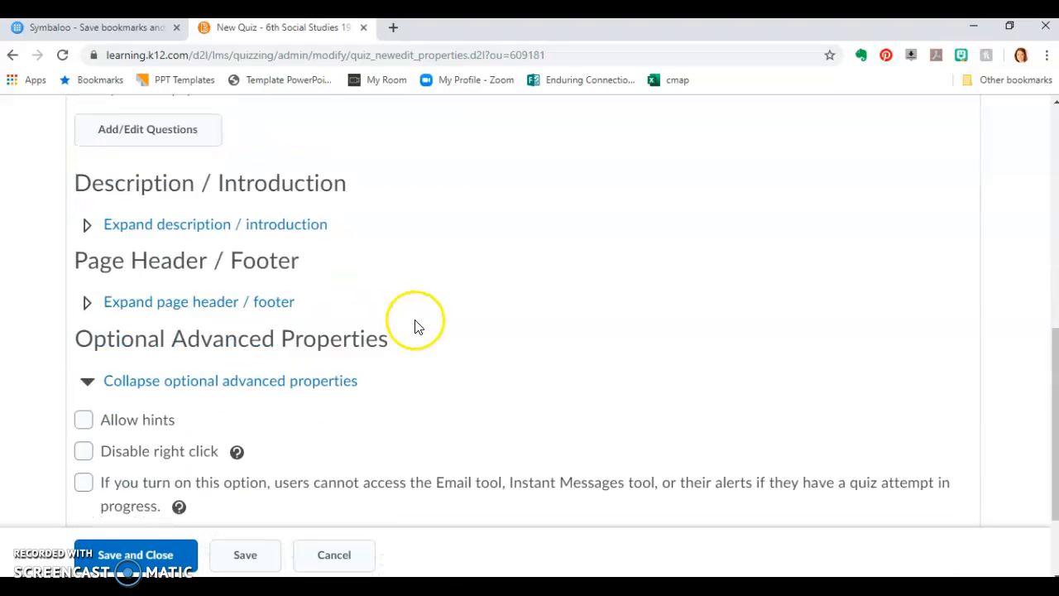
scroll(276, 305, "down", 2)
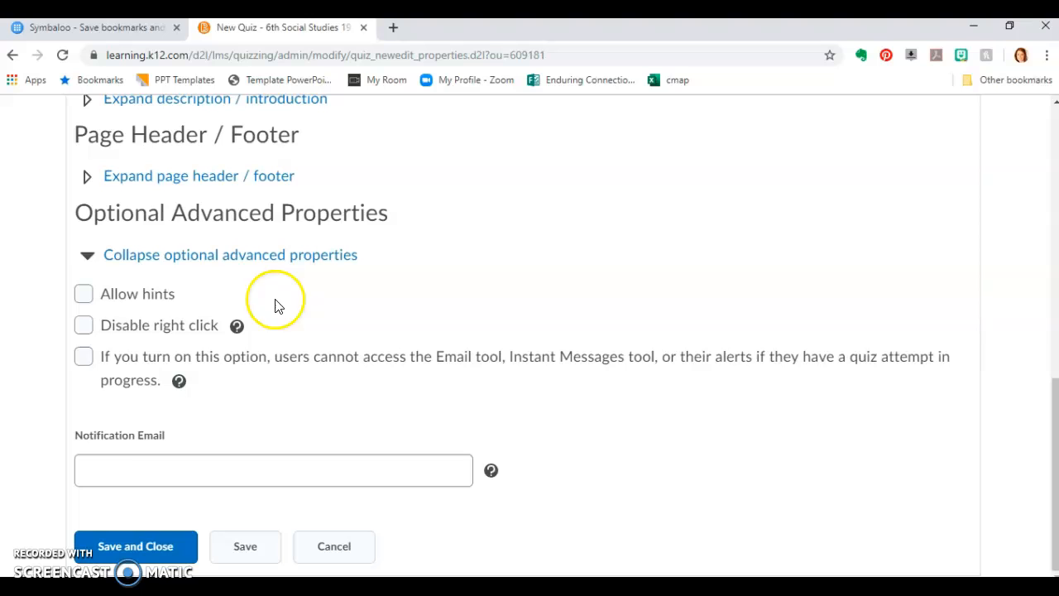
left_click(89, 253)
Open the quiz's restrictions and set its status to Active
scroll(511, 411, "up", 5)
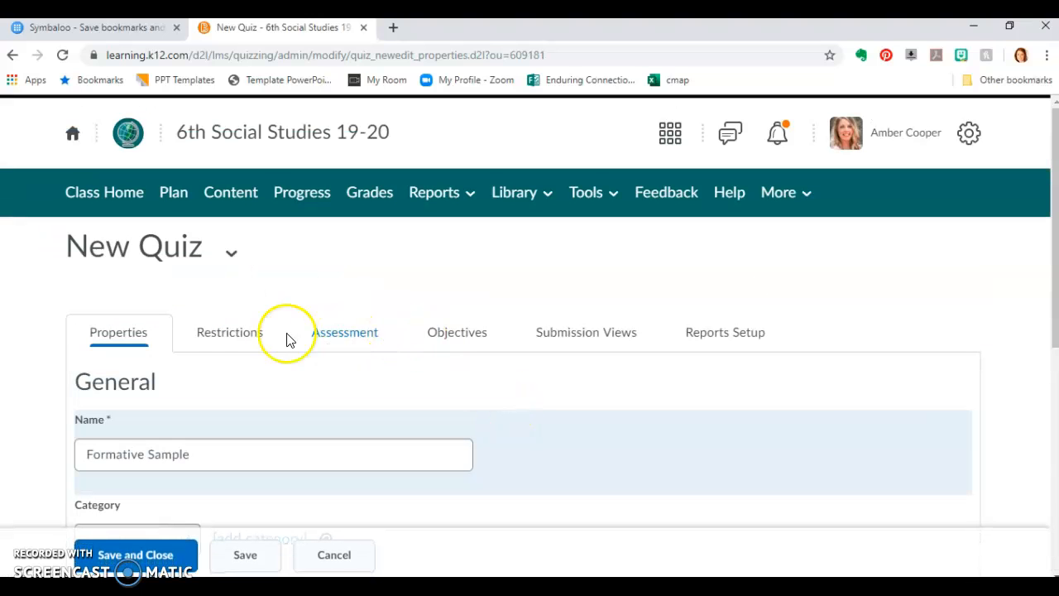
left_click(212, 345)
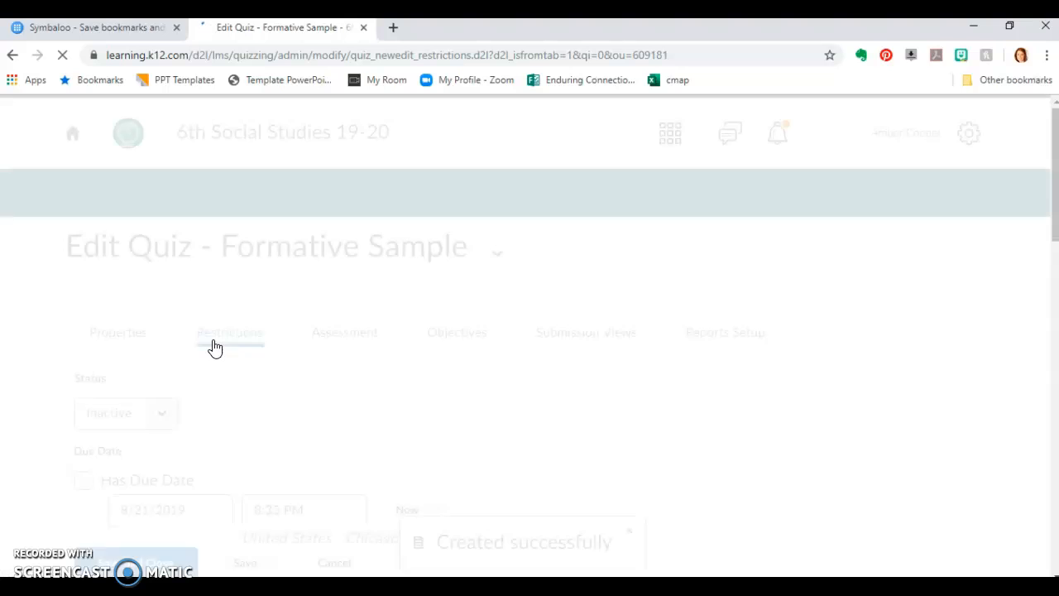
scroll(178, 365, "down", 1)
left_click(154, 337)
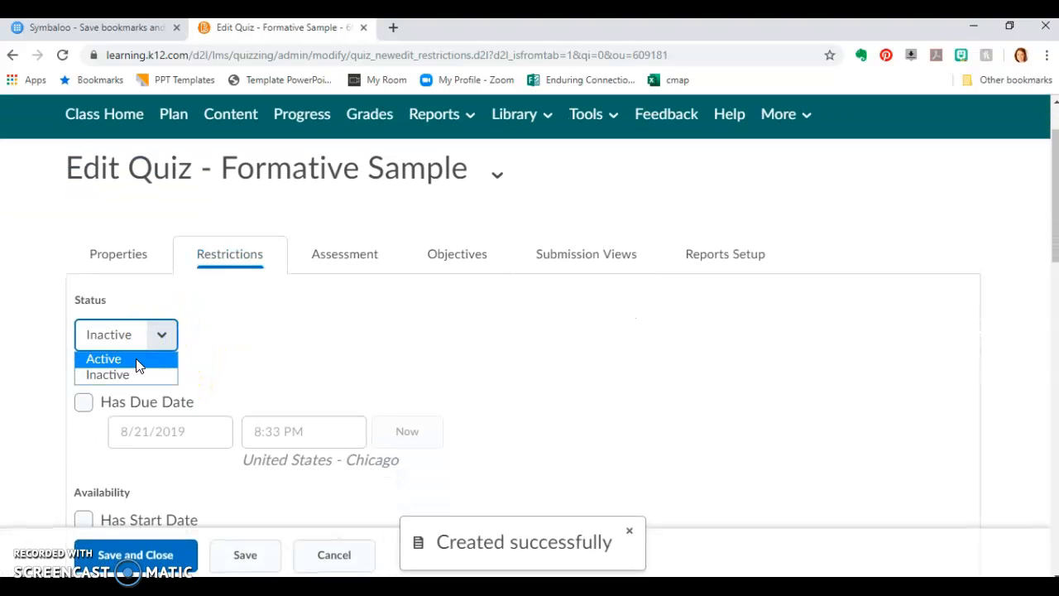
left_click(137, 361)
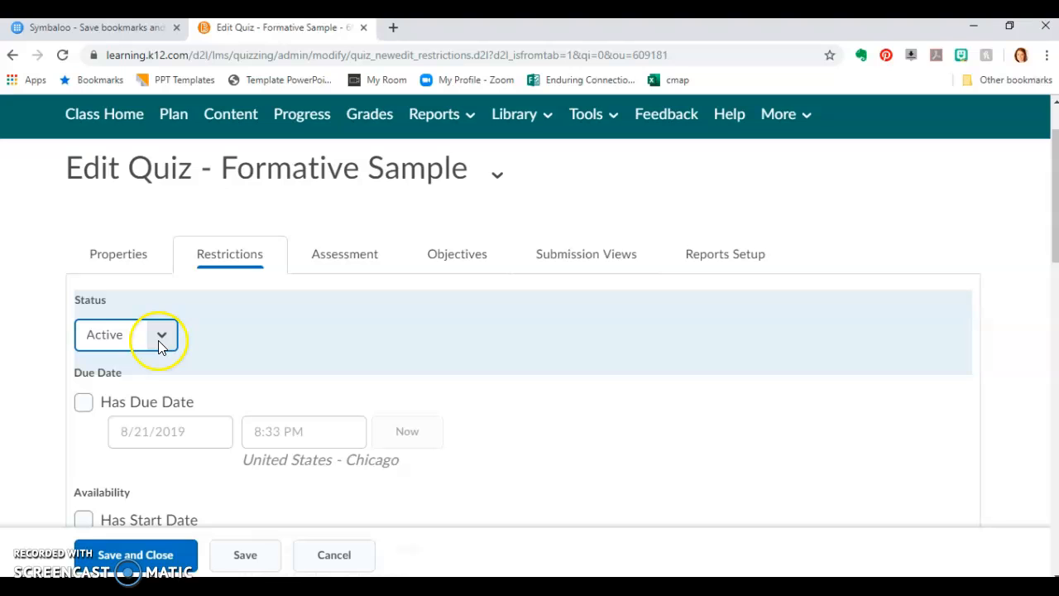
Give the quiz a due date of 8/30/2019 at 4:00 PM
left_click(83, 402)
left_click(142, 431)
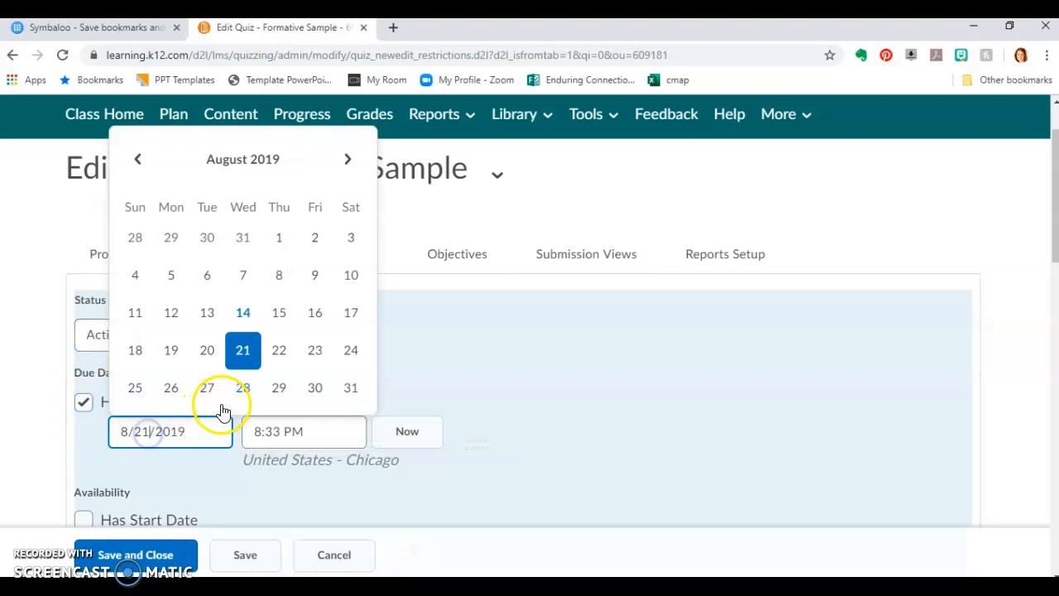
left_click(313, 389)
left_click(275, 432)
left_click_drag(276, 432, 203, 440)
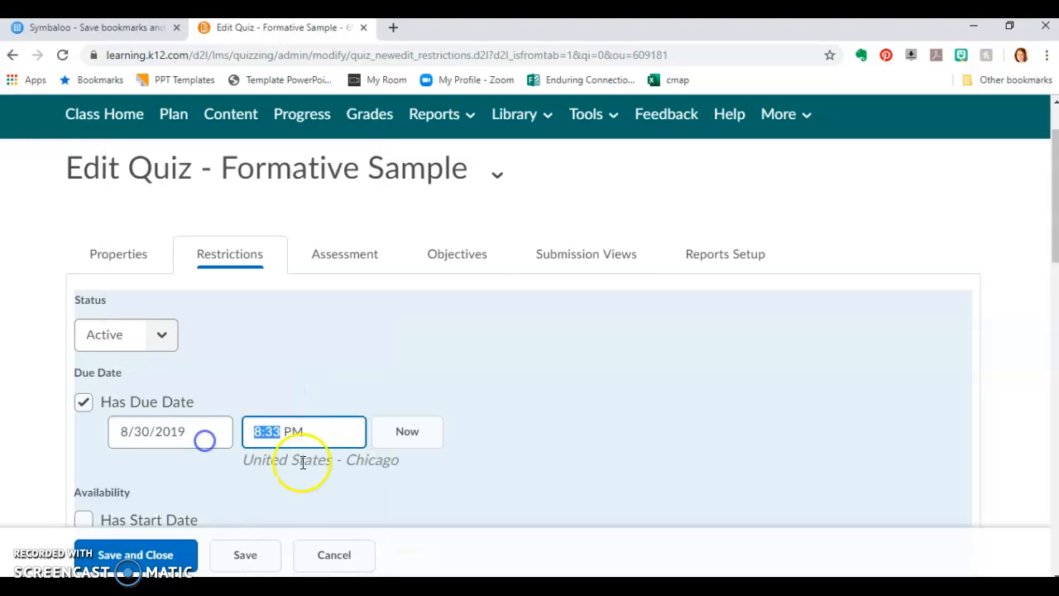
left_click(275, 434)
scroll(312, 513, "up", 2)
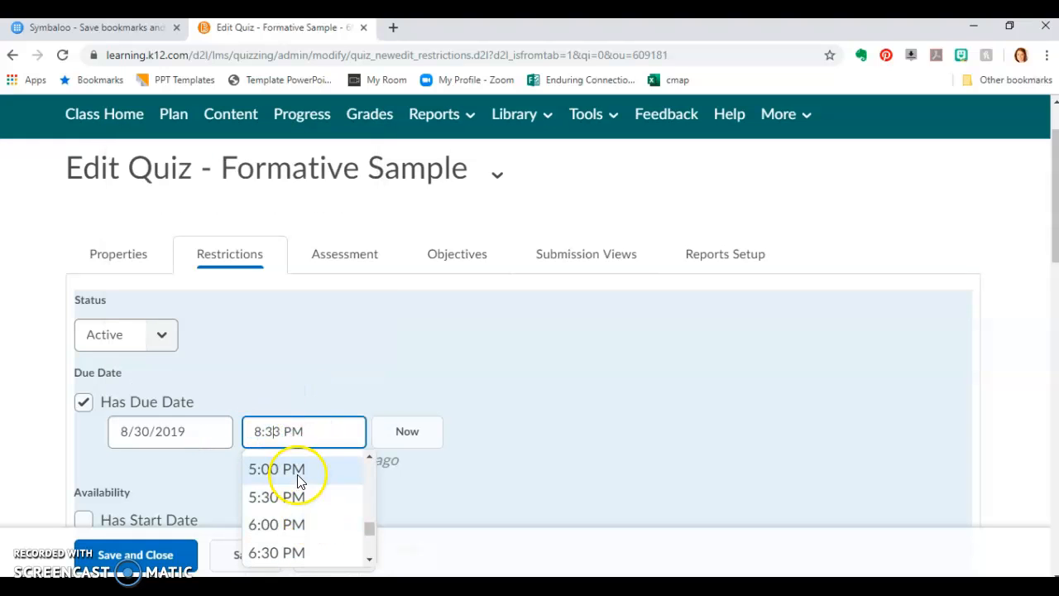
scroll(274, 488, "up", 2)
left_click(298, 491)
Give the quiz an availability end date of 12/18/2019 at 11:59 PM
scroll(484, 431, "down", 1)
scroll(483, 430, "down", 1)
left_click(85, 443)
double_click(146, 473)
left_click_drag(146, 473, 96, 447)
type("12/18")
left_click_drag(279, 474, 160, 465)
type("11:59 PM")
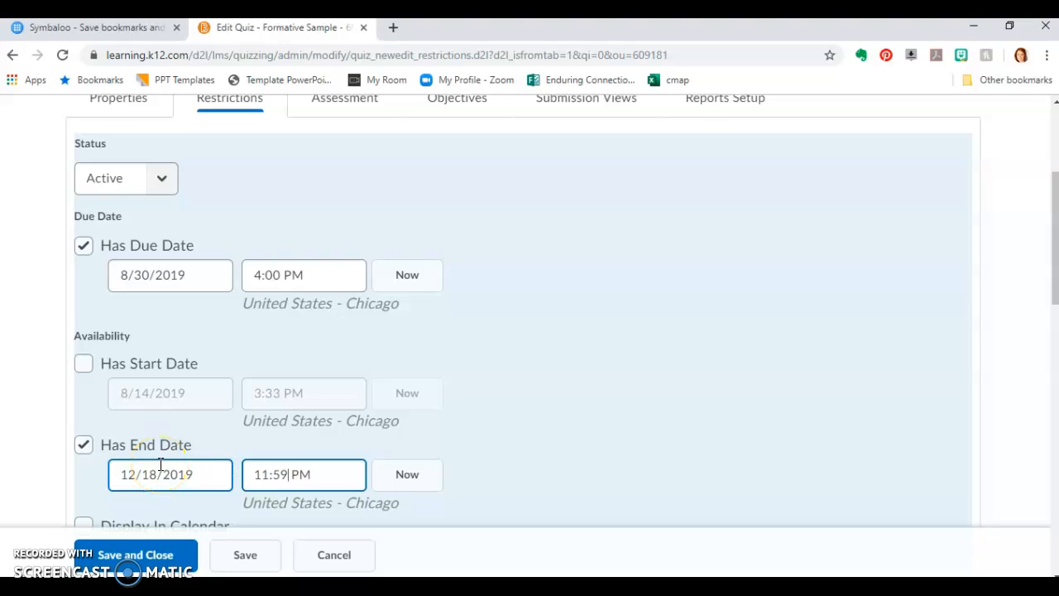
left_click(751, 406)
Review the release conditions, advanced restrictions, timing and special access settings of the quiz
scroll(707, 390, "down", 6)
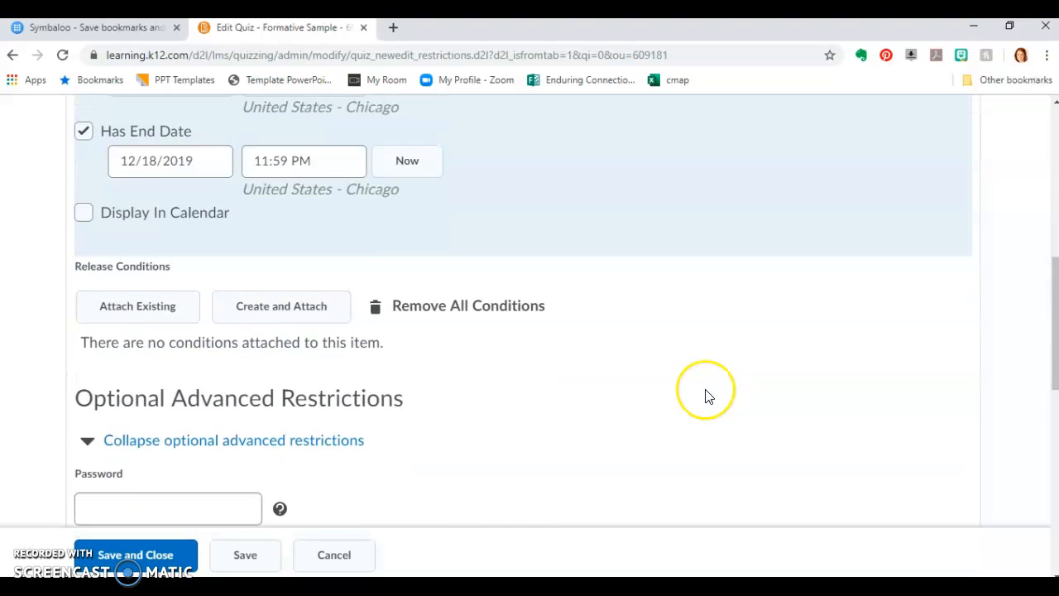
scroll(707, 395, "down", 6)
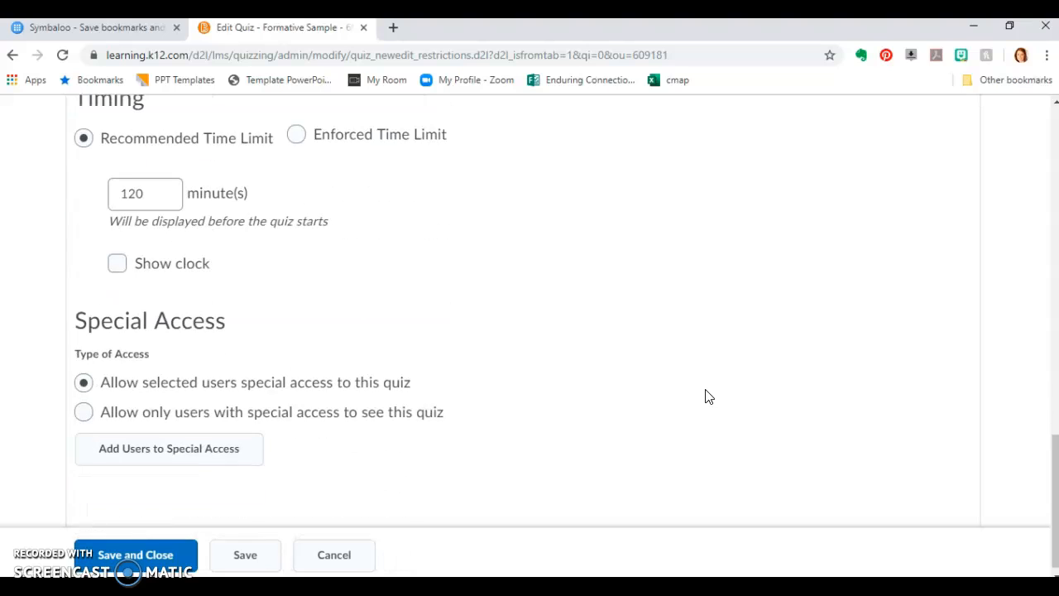
scroll(710, 356, "up", 1)
left_click(167, 271)
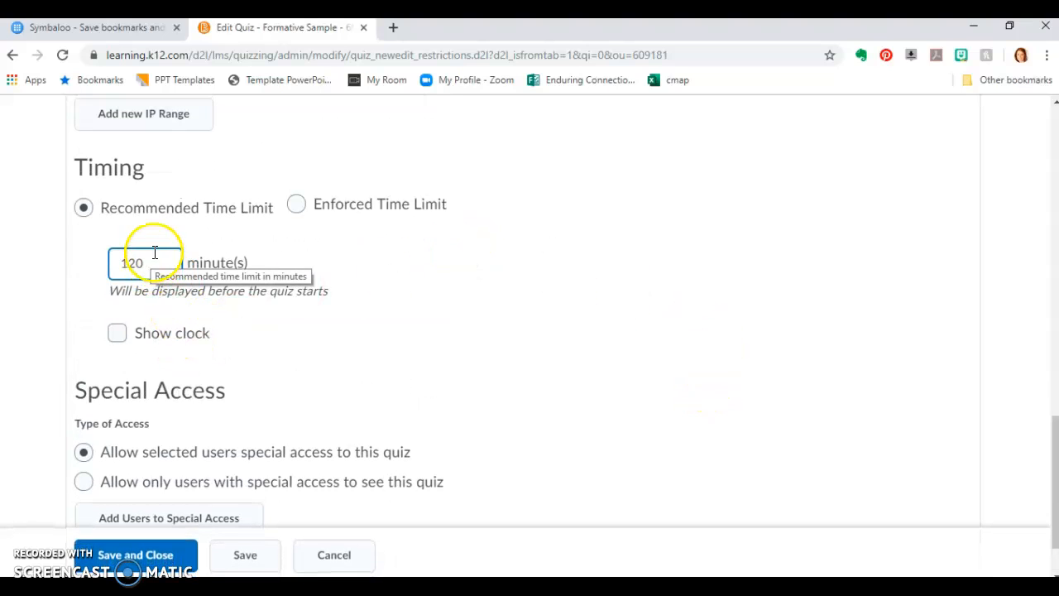
left_click(509, 287)
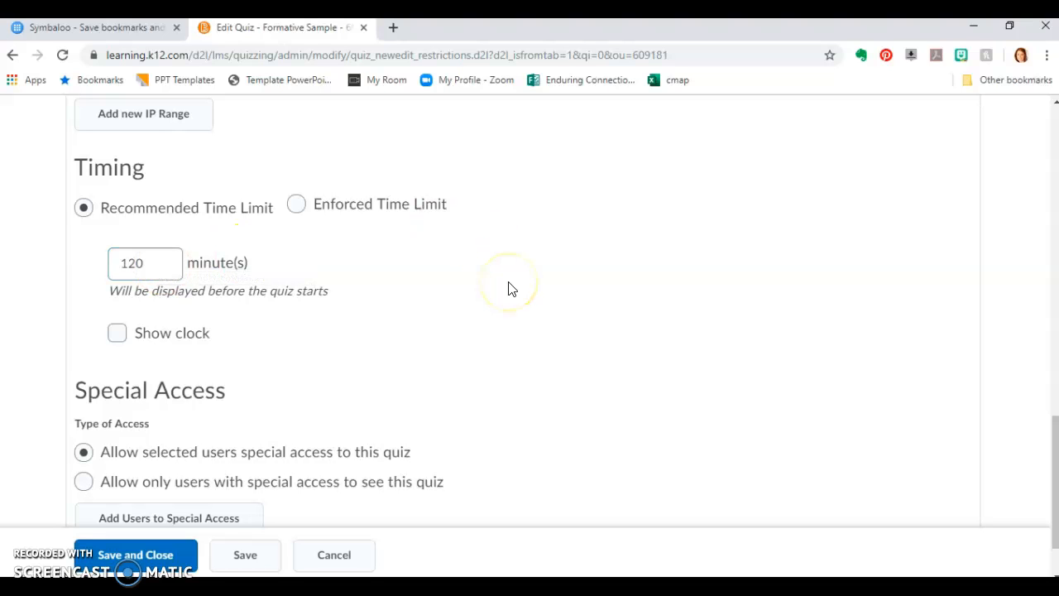
Open the quiz's assessment settings and allow attempts to be set as graded immediately upon completion
scroll(534, 386, "up", 15)
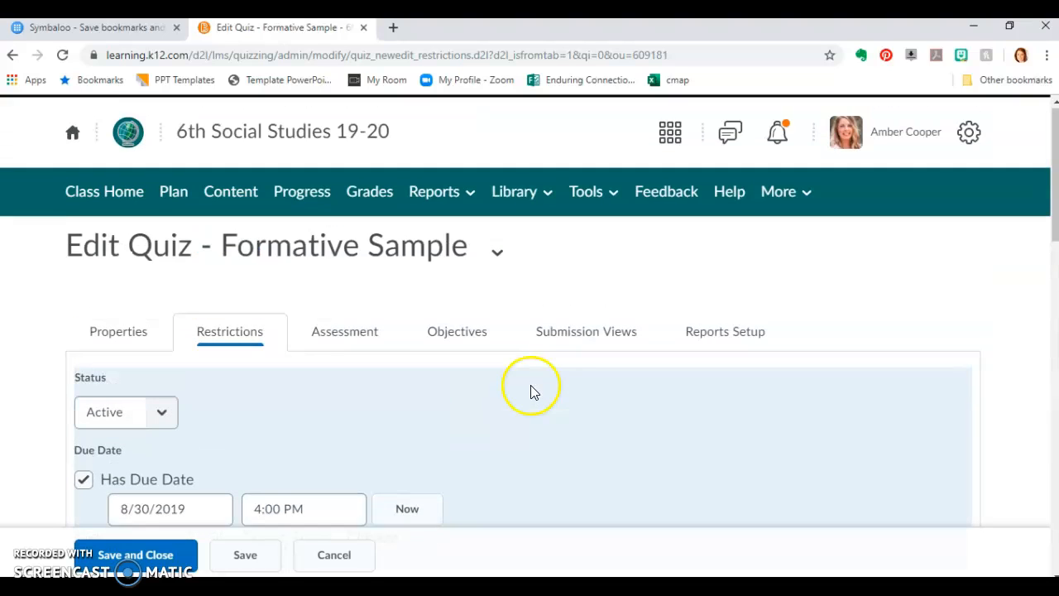
left_click(353, 331)
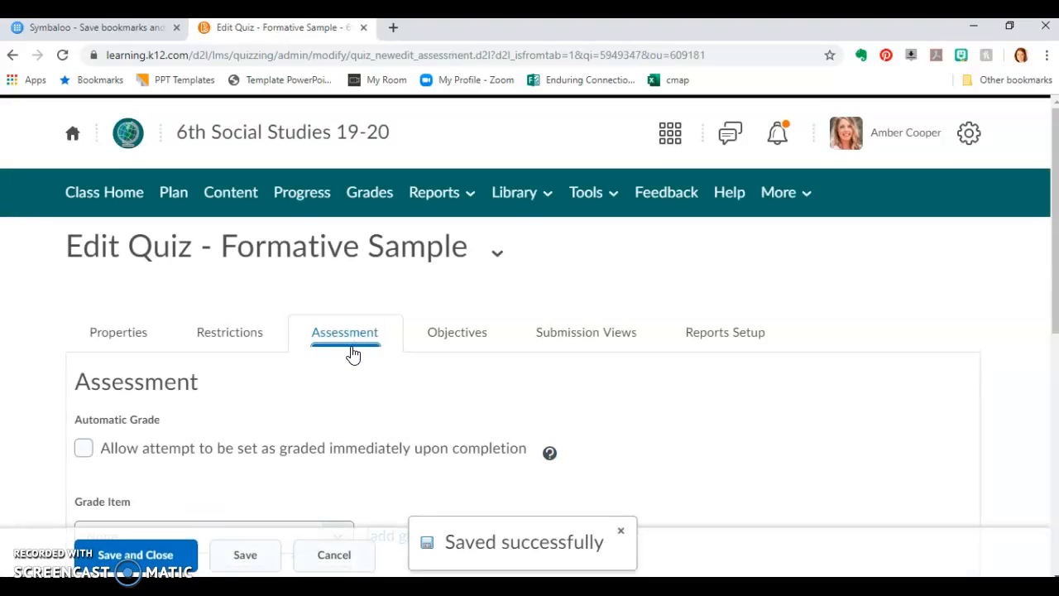
scroll(351, 354, "down", 4)
left_click(79, 190)
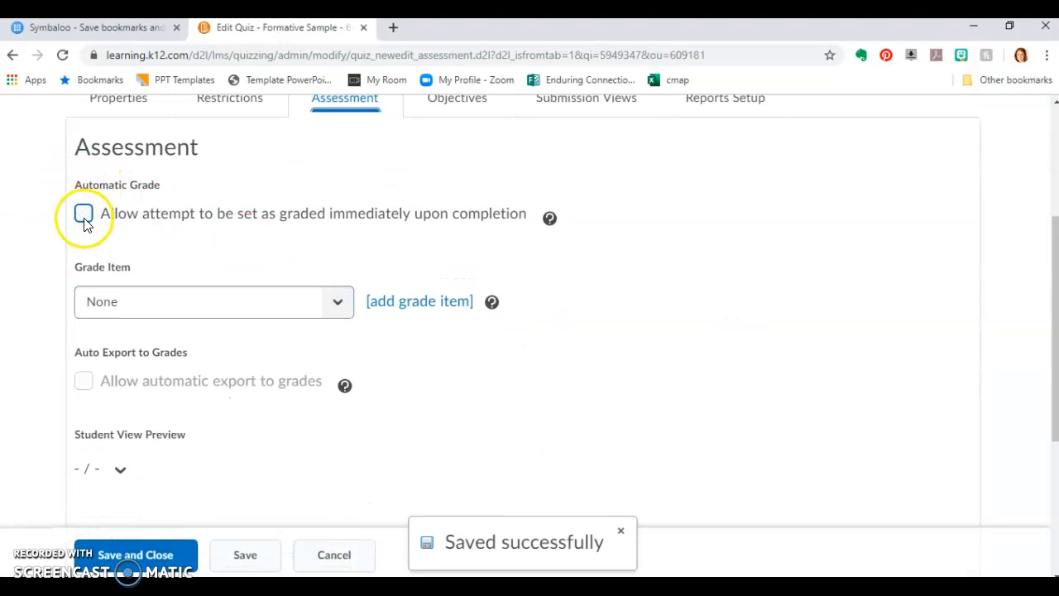
left_click(83, 214)
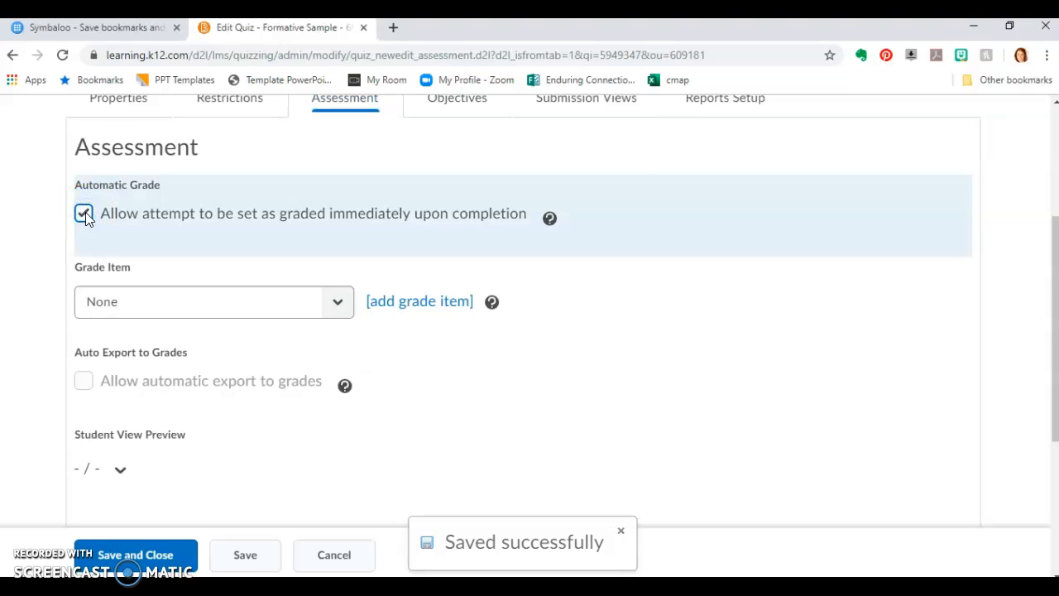
left_click(81, 241)
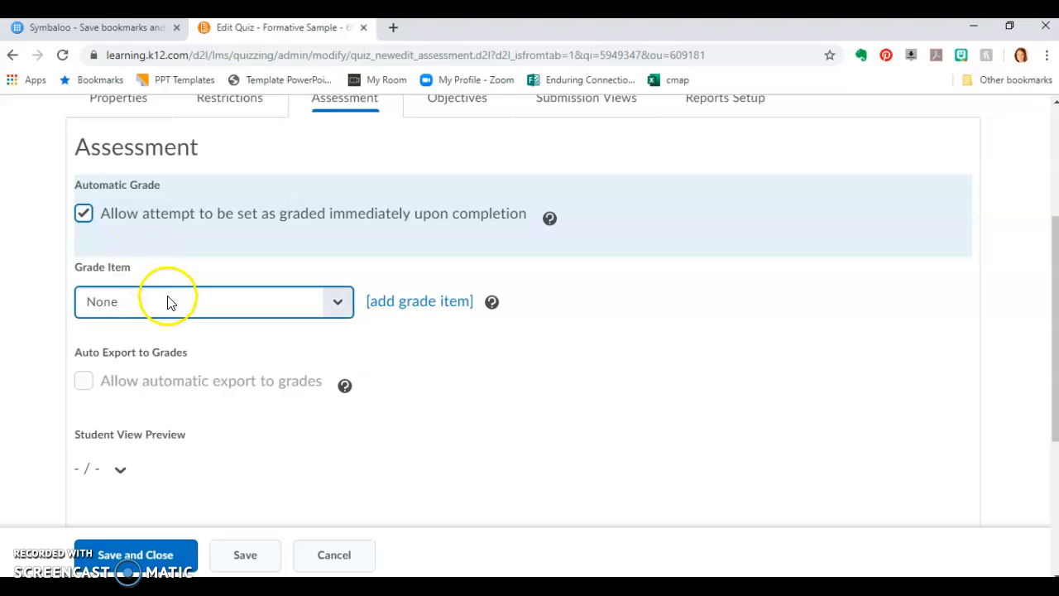
Check the existing grade items and start a new one named "Formative Sample Due 8.30.19"
left_click(337, 304)
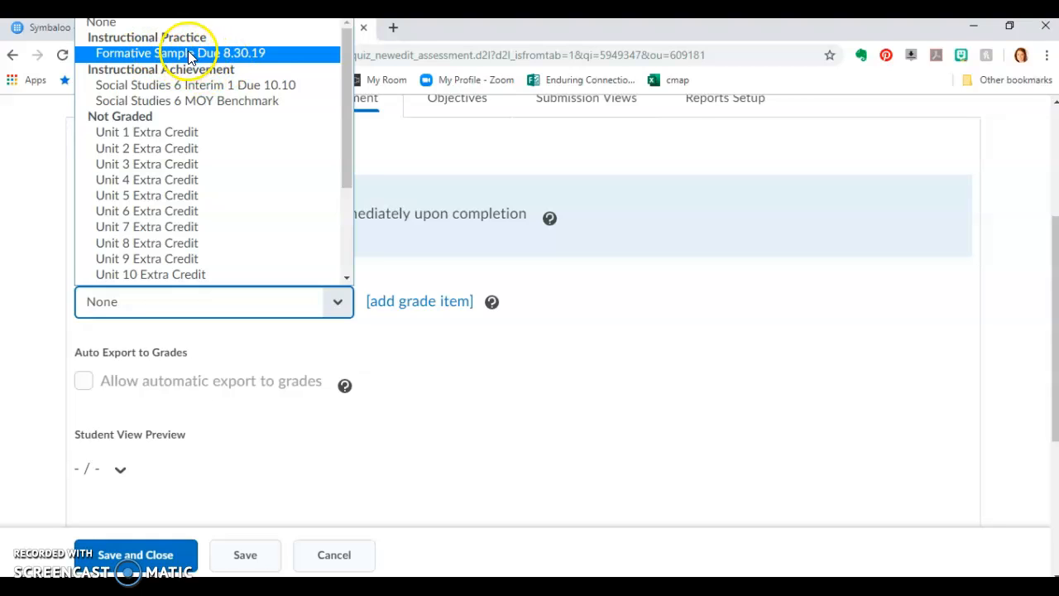
left_click(452, 330)
left_click(409, 303)
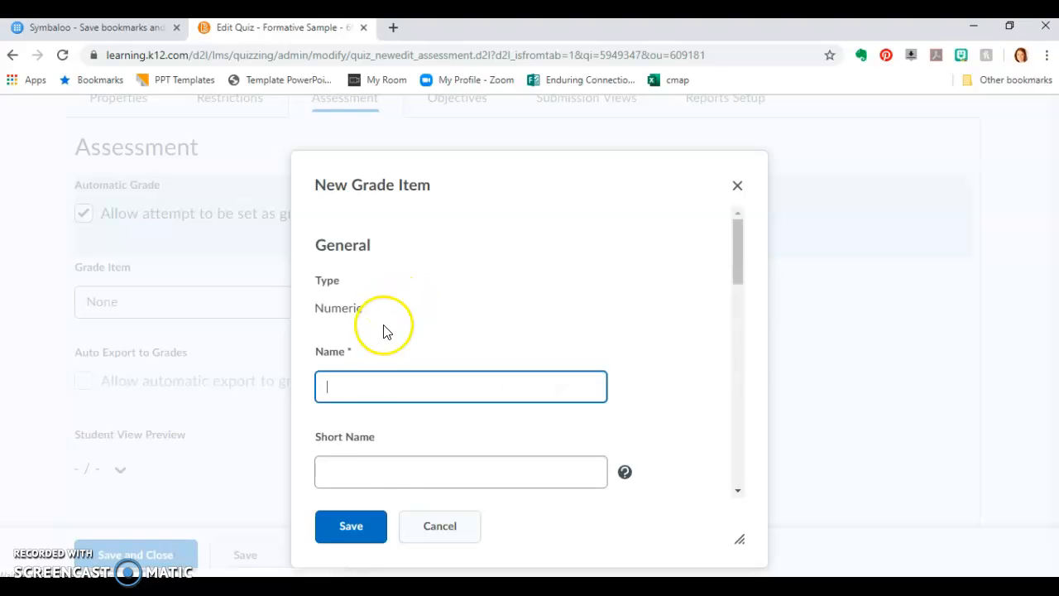
left_click(359, 387)
type("Formative Sample Due 8.30.19")
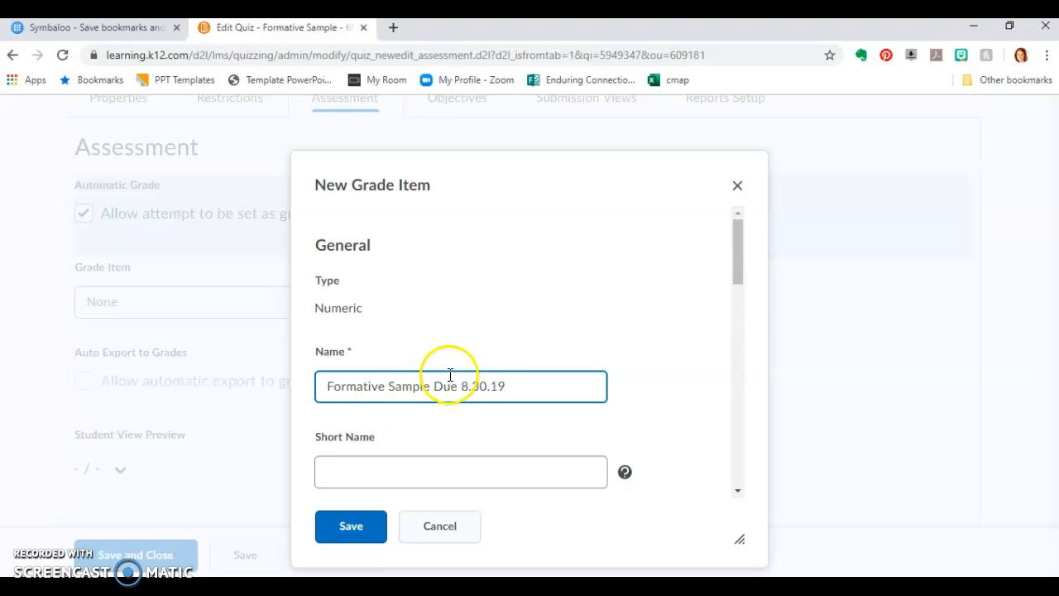
Assign the new grade item to the Instructional Practice category
scroll(450, 368, "down", 3)
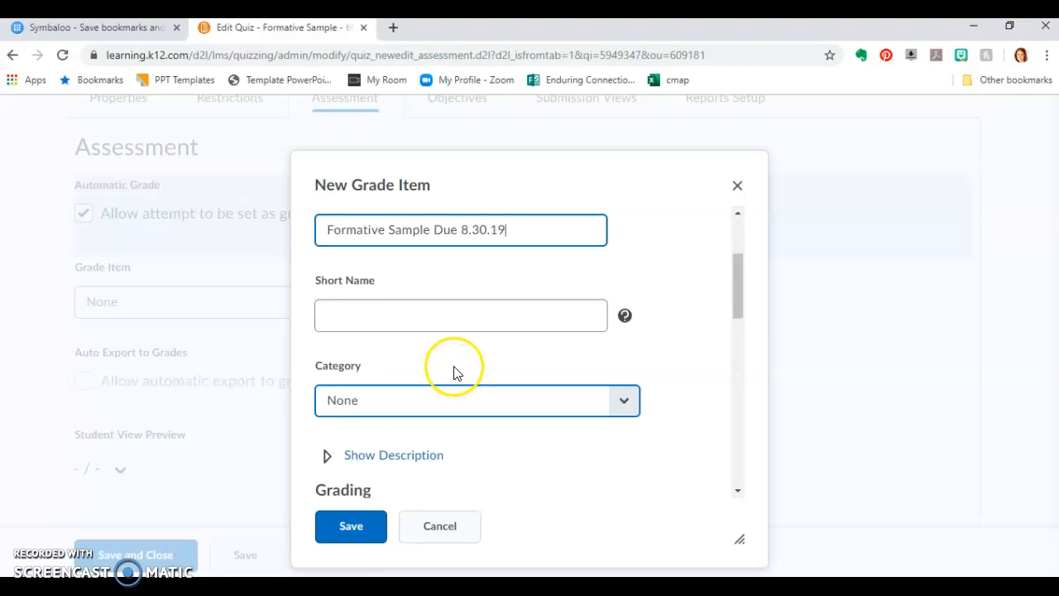
left_click(451, 329)
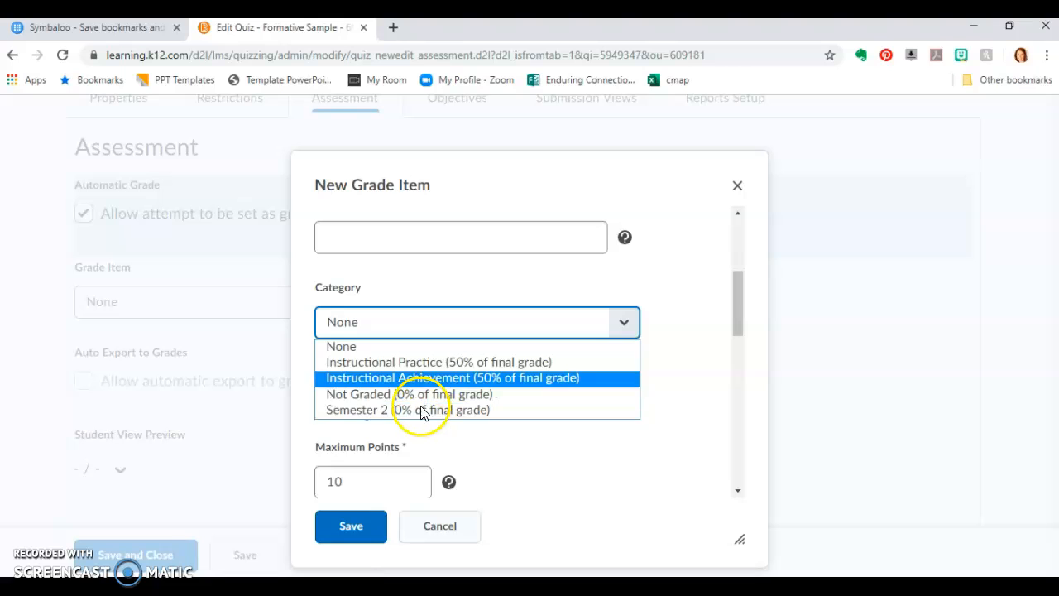
left_click(439, 365)
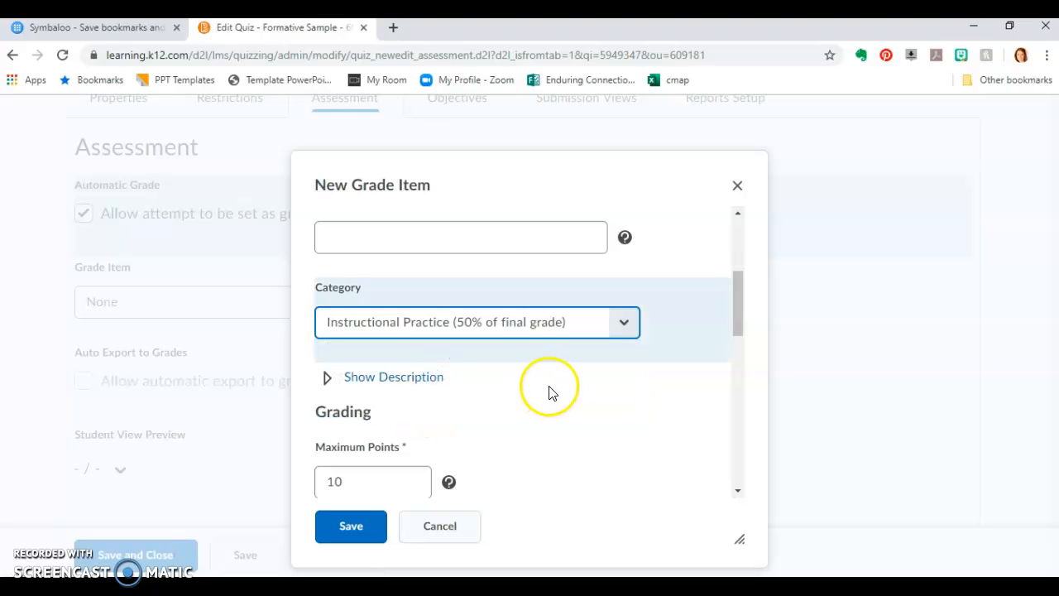
Keep the new grade item at 10 maximum points and always visible, and save it
scroll(548, 392, "down", 1)
scroll(497, 372, "down", 1)
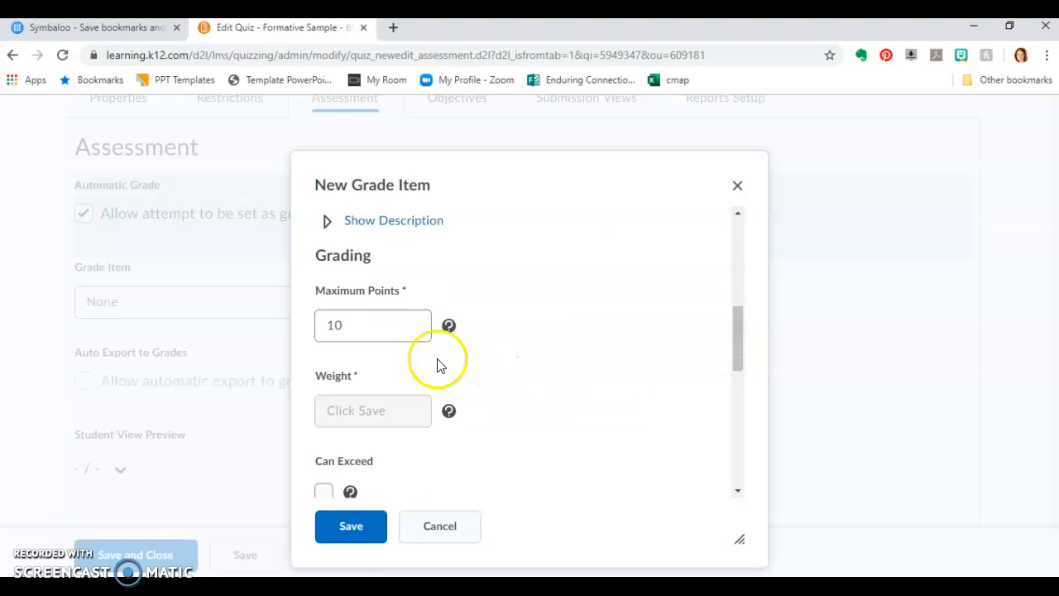
double_click(331, 325)
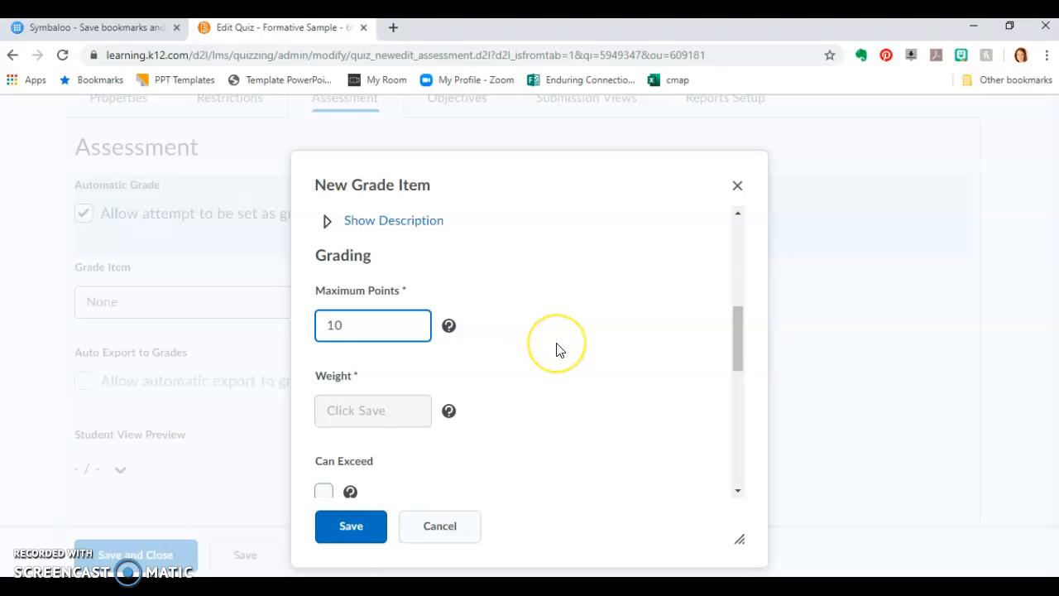
scroll(556, 349, "down", 2)
scroll(534, 366, "down", 4)
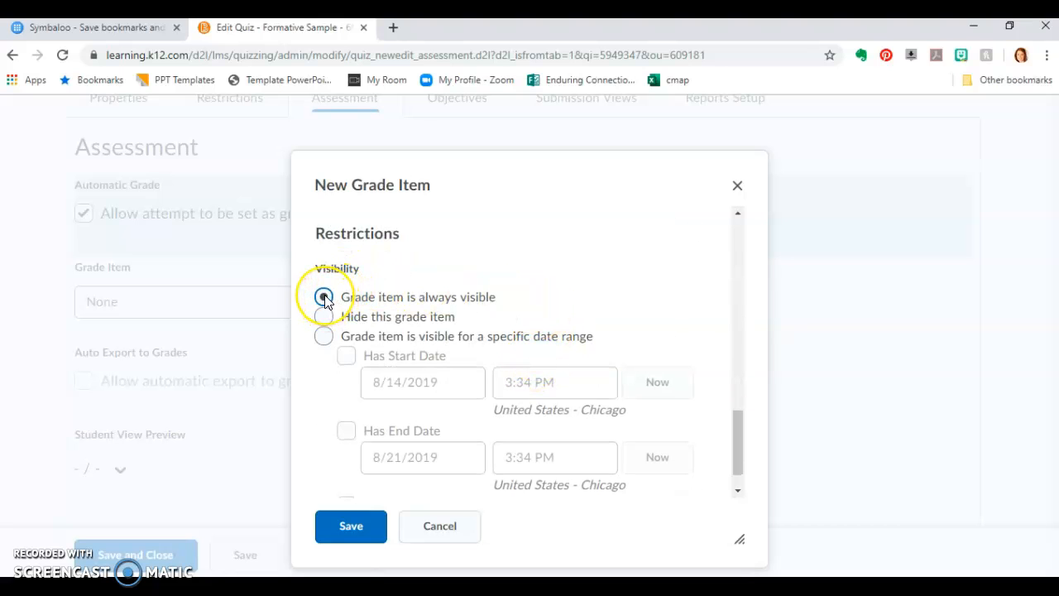
scroll(325, 301, "down", 1)
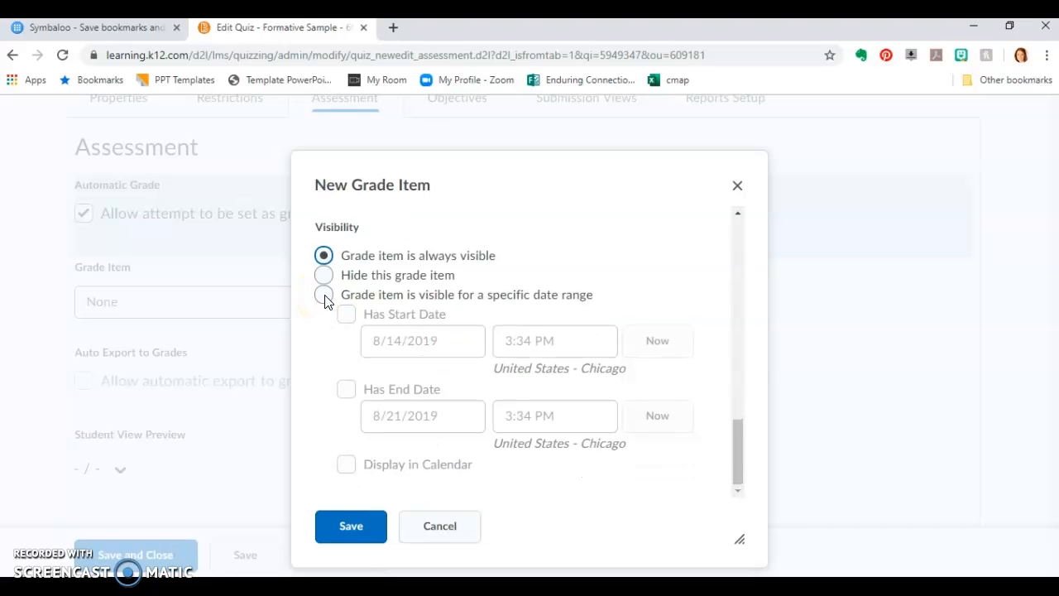
left_click(353, 514)
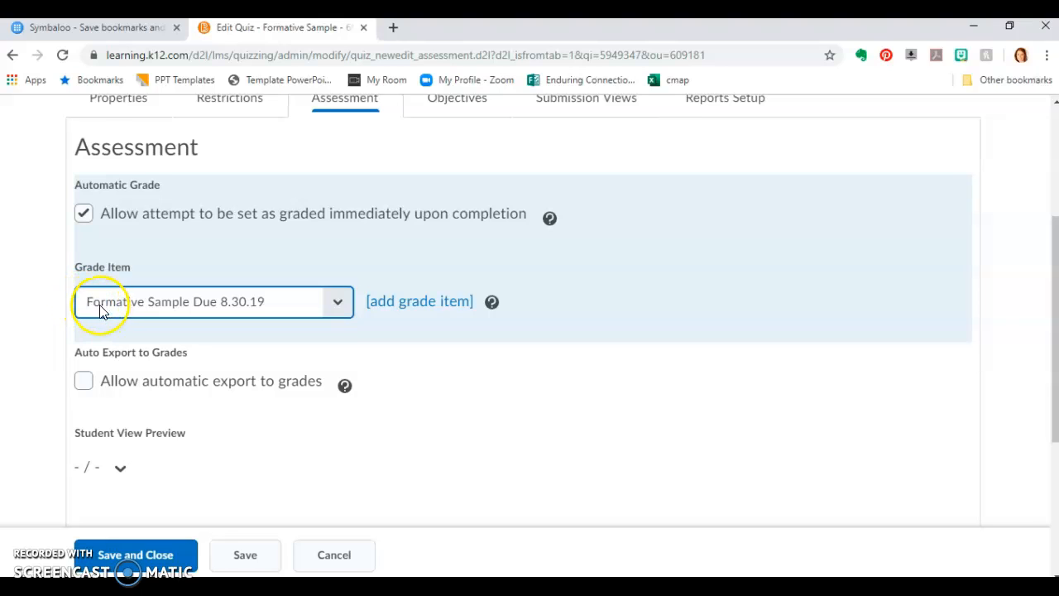
Allow automatic export to grades and apply 2 allowed attempts to the quiz
left_click(84, 382)
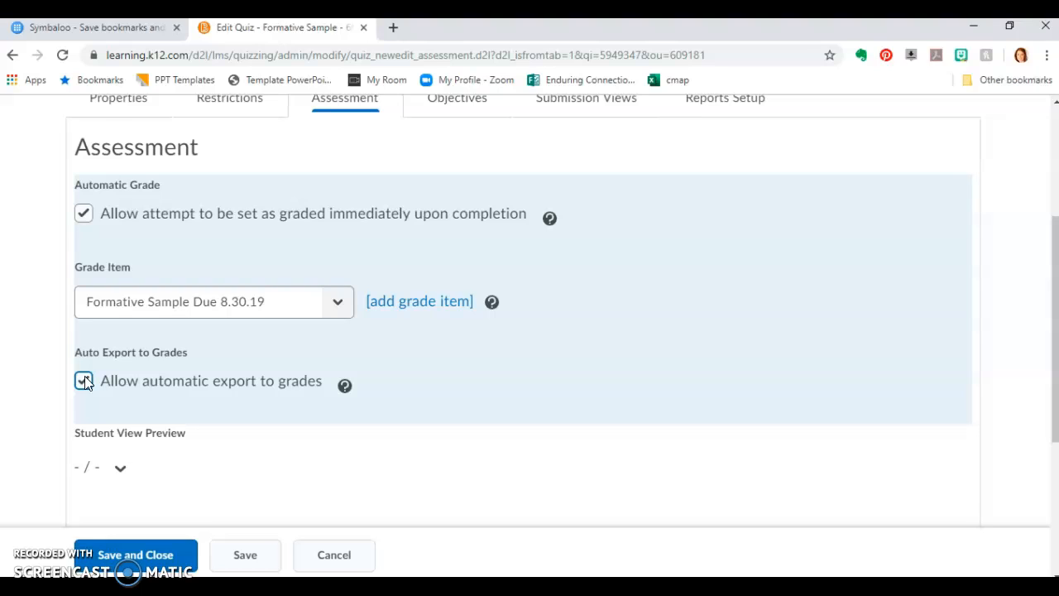
scroll(84, 382, "down", 3)
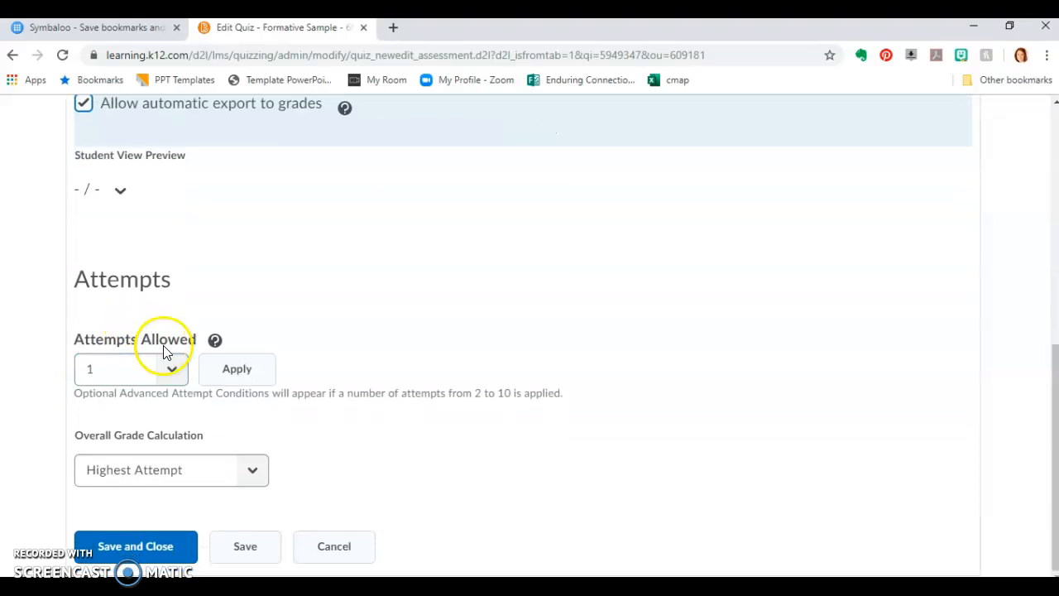
left_click(172, 368)
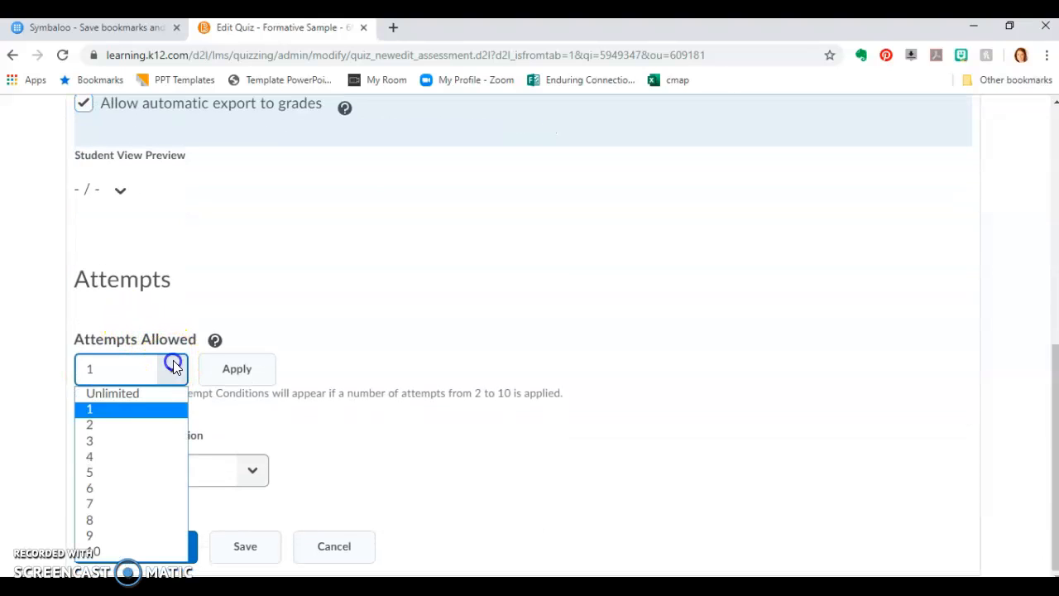
left_click(150, 427)
left_click(237, 374)
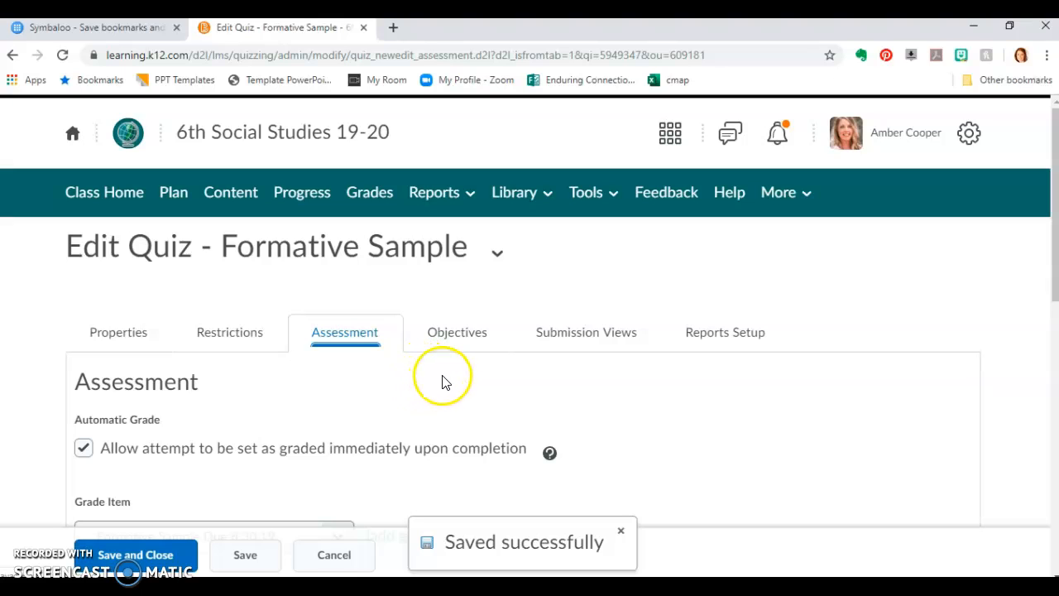
Review the quiz's overall grade calculation and the advanced conditions for the second attempt
scroll(439, 381, "down", 4)
scroll(256, 388, "down", 4)
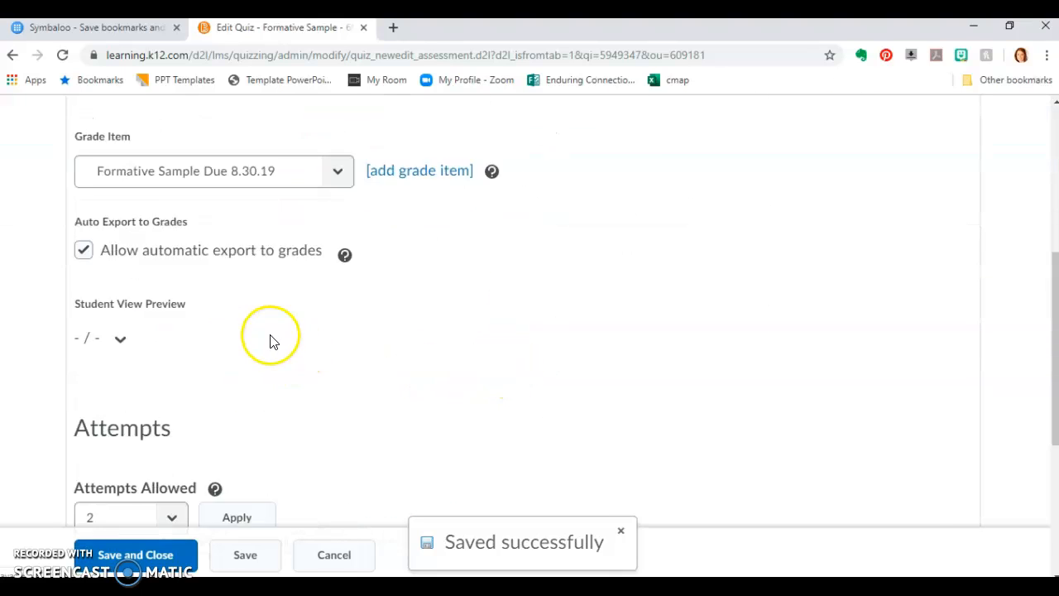
scroll(162, 273, "down", 1)
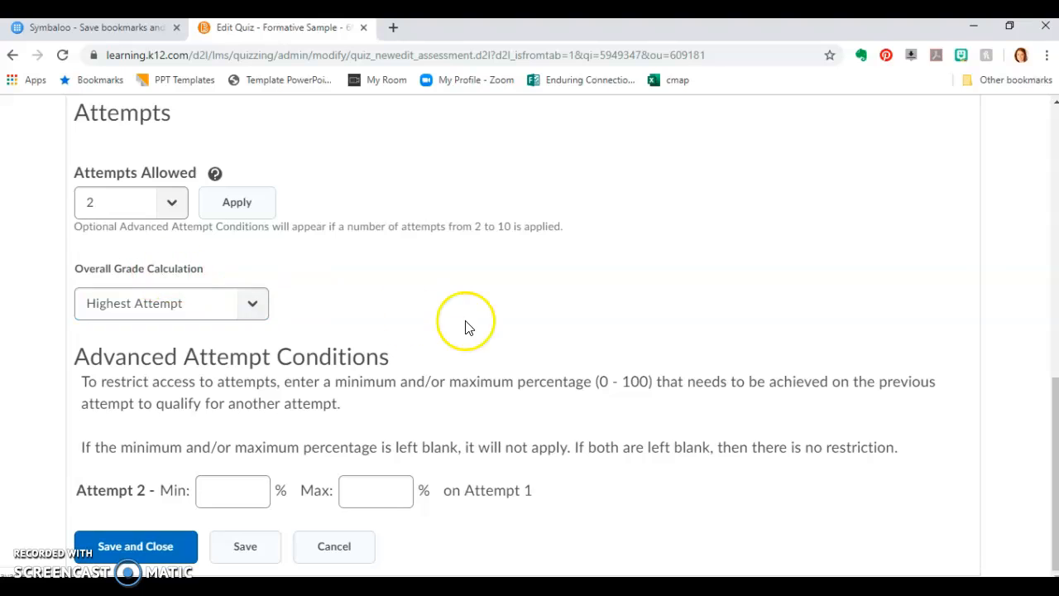
scroll(505, 340, "up", 1)
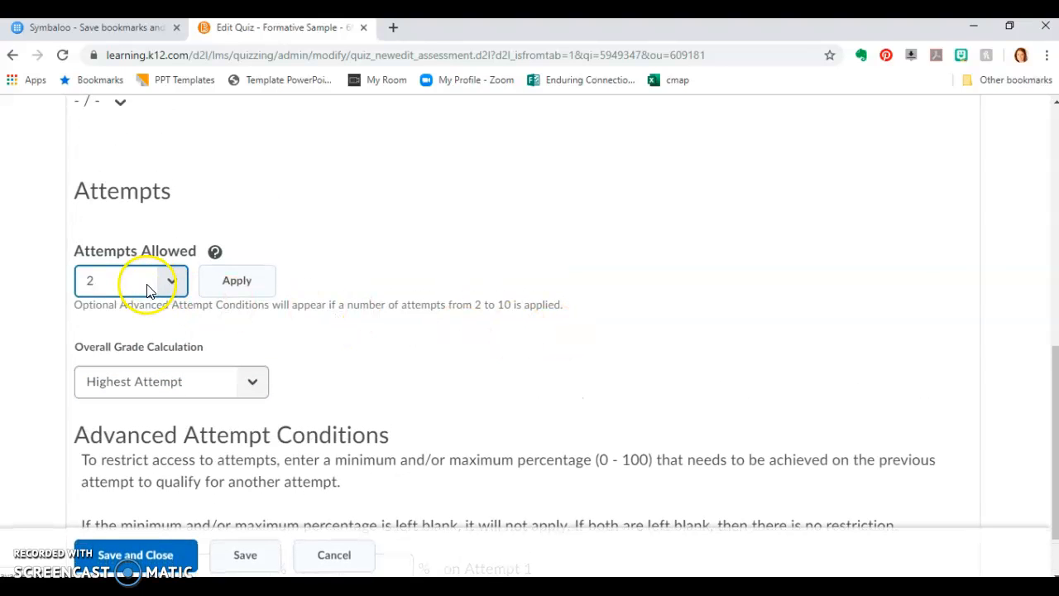
scroll(398, 305, "up", 8)
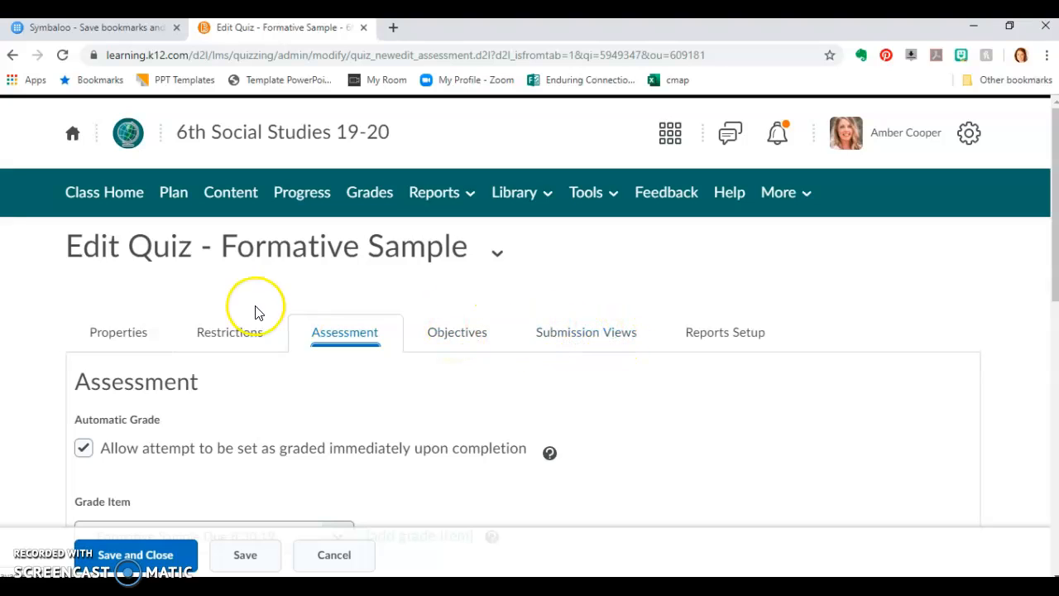
Return to the quiz's general properties and open its questions for adding and editing
left_click(125, 336)
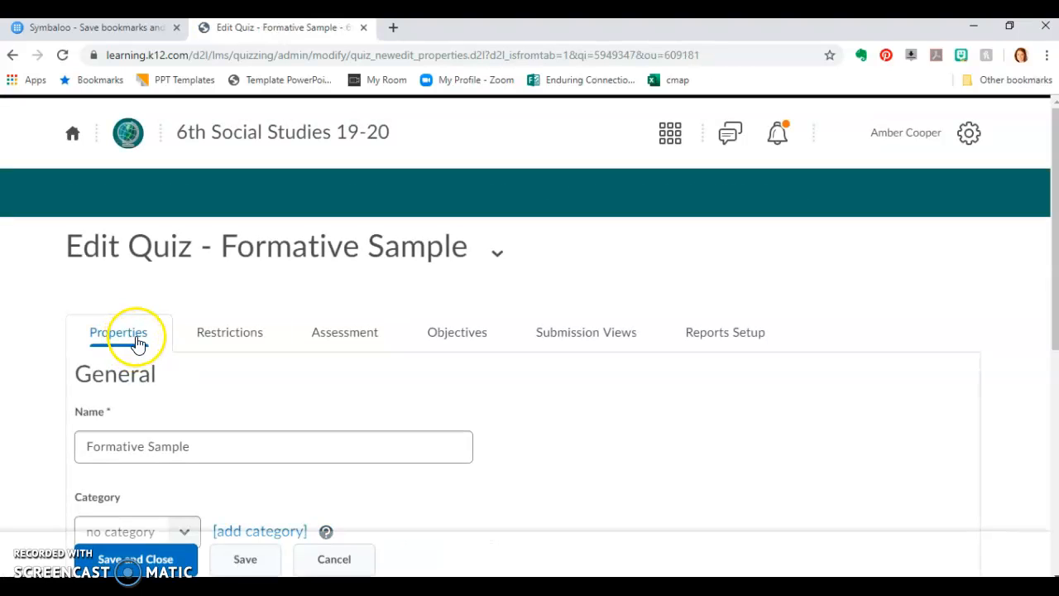
scroll(295, 331, "down", 4)
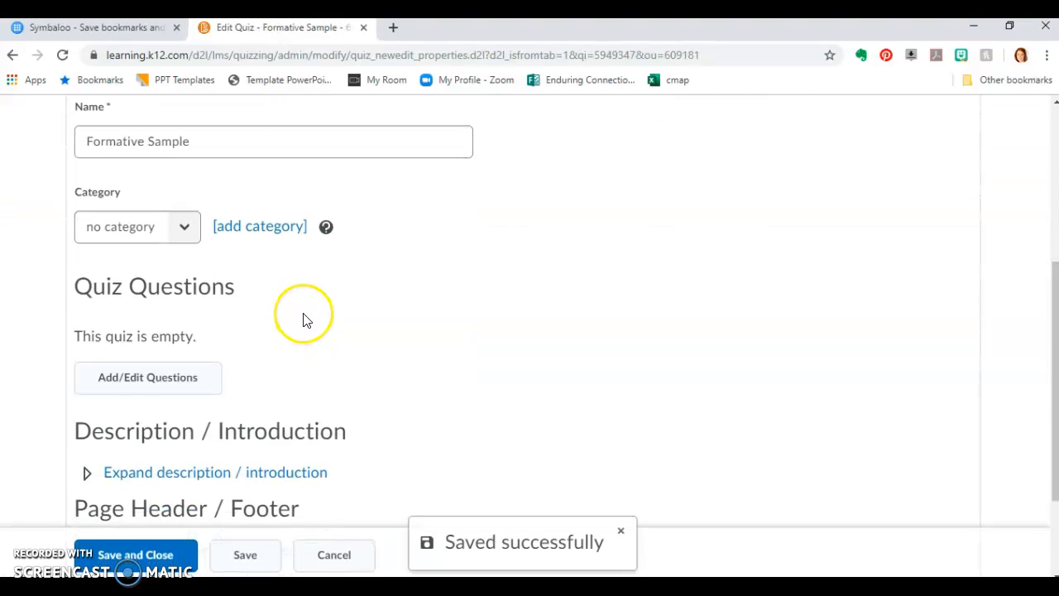
scroll(184, 265, "down", 2)
left_click(144, 301)
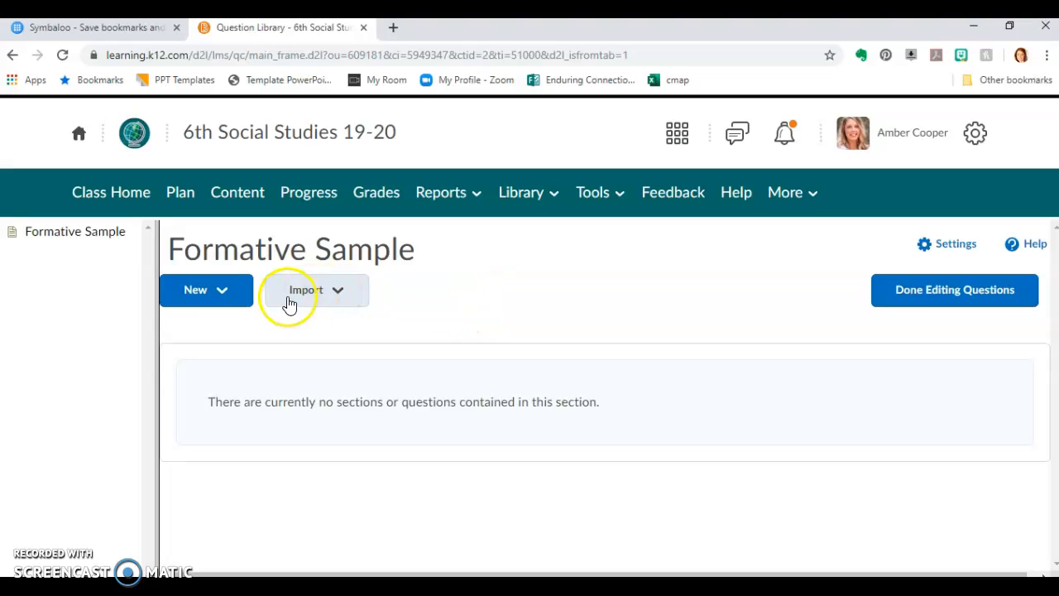
Create a new true or false question with the text "The world is round."
left_click(226, 291)
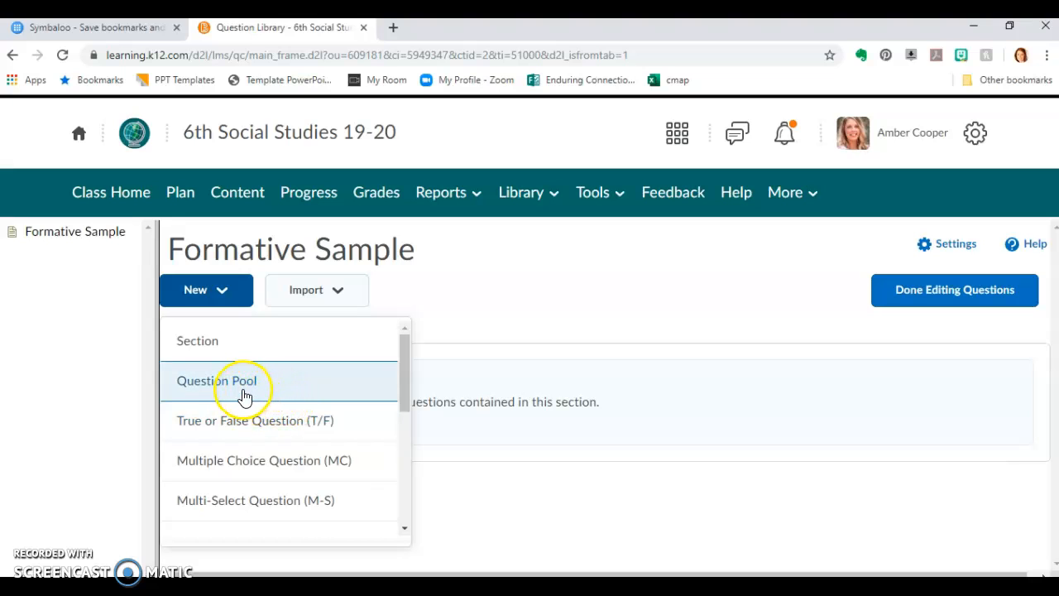
scroll(317, 413, "down", 1)
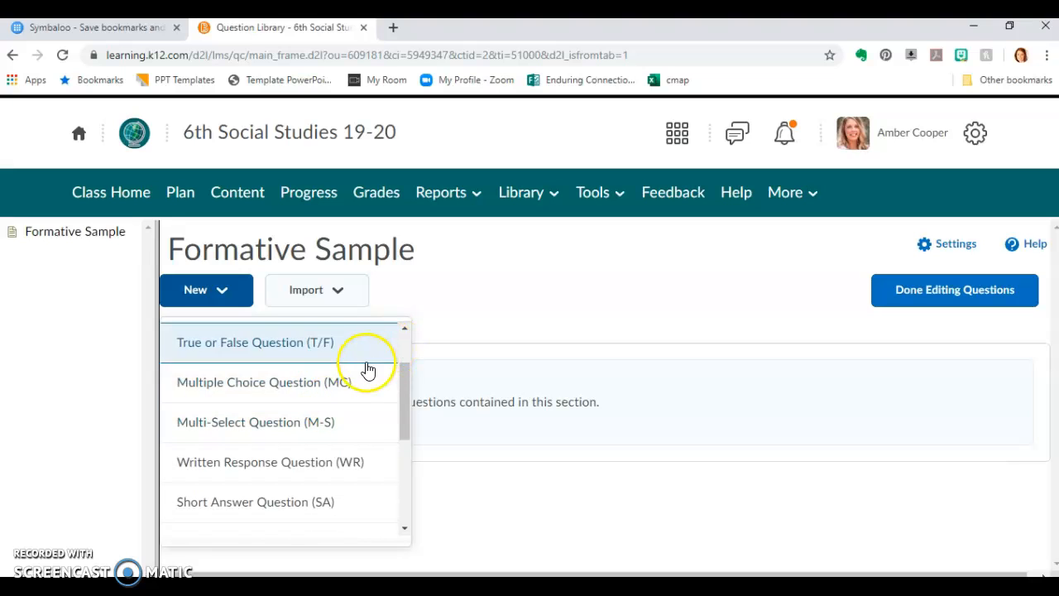
left_click(313, 354)
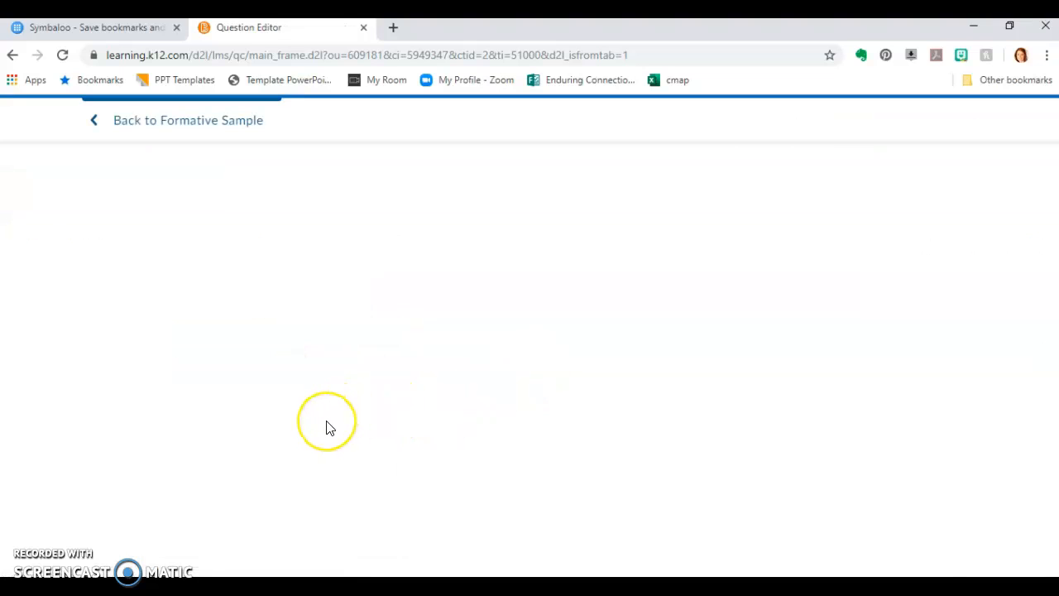
left_click(205, 276)
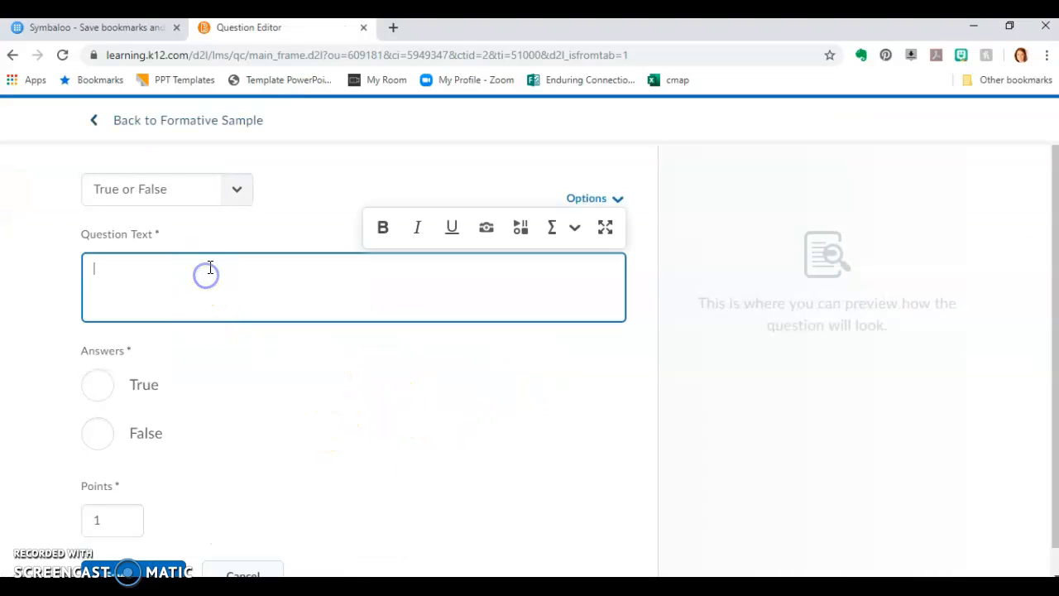
type("The world is")
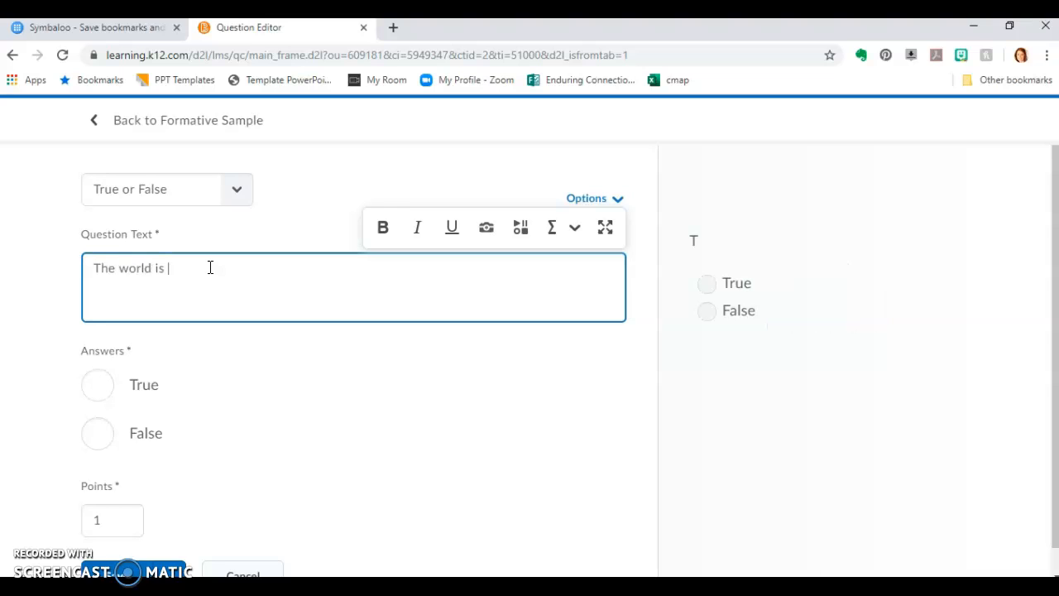
type(" round.")
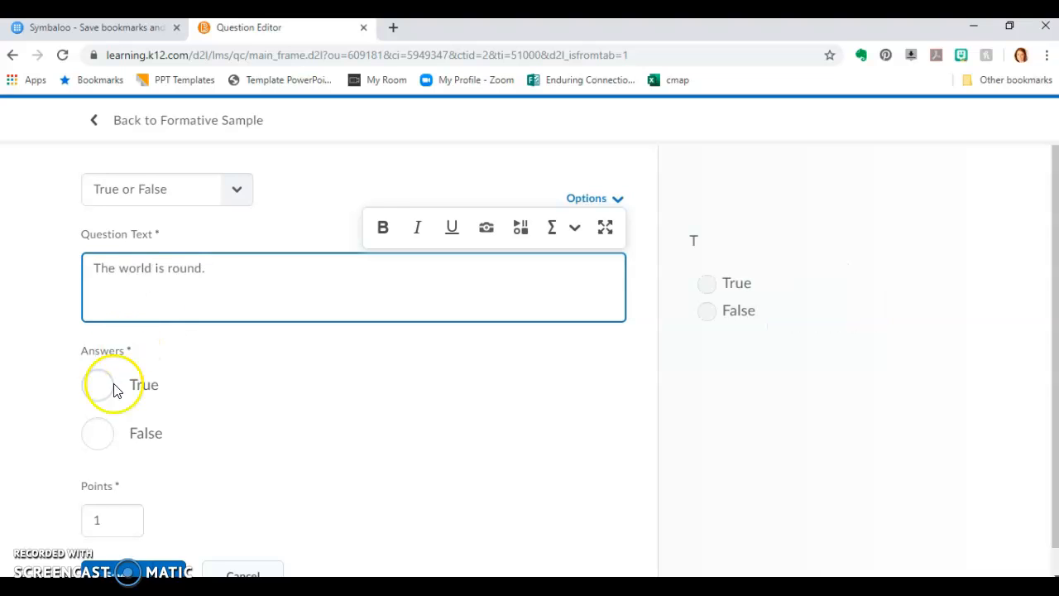
Mark True as the correct answer, set the question to 2 points, and save it while starting a new question
left_click(94, 400)
scroll(217, 329, "down", 1)
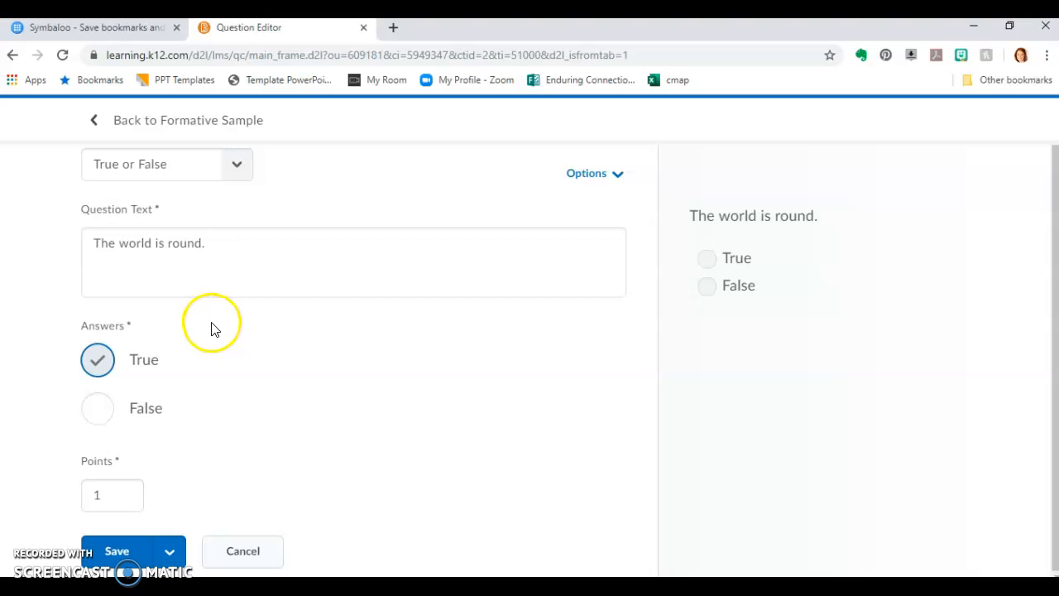
double_click(101, 495)
key("BackSpace")
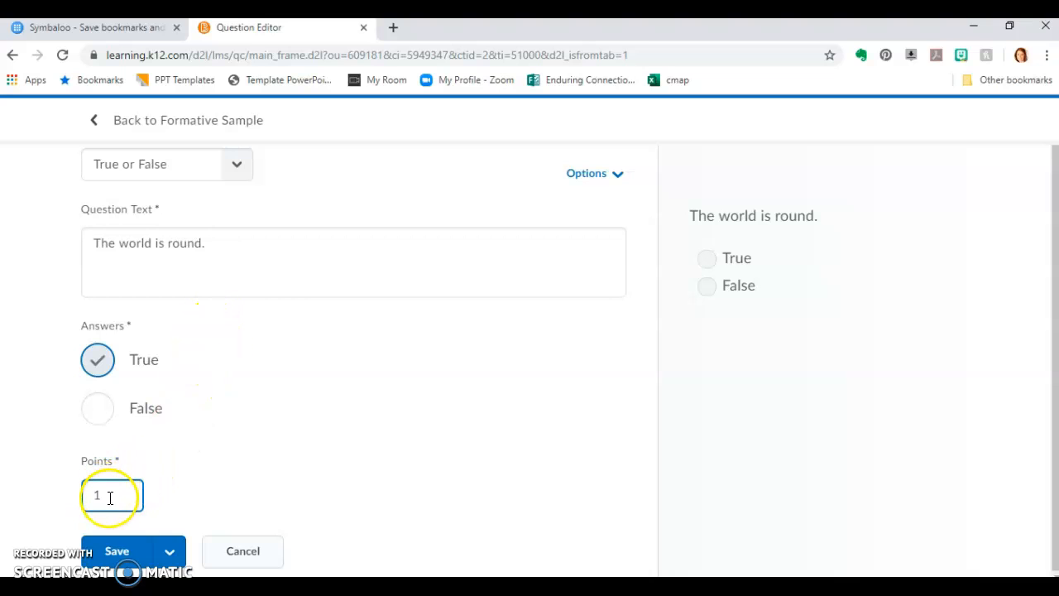
left_click(109, 495)
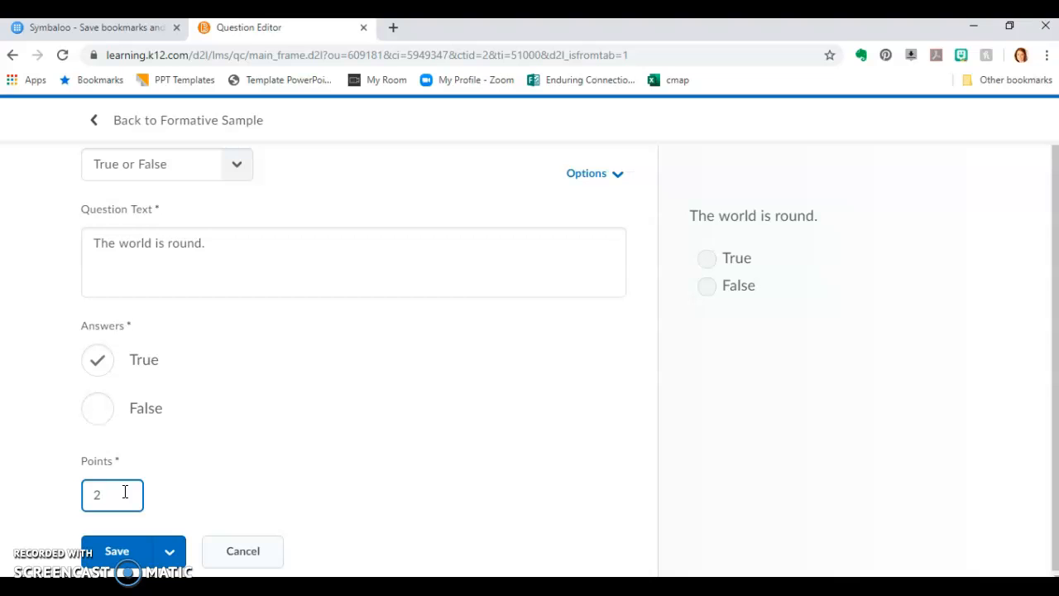
left_click(172, 553)
left_click(209, 484)
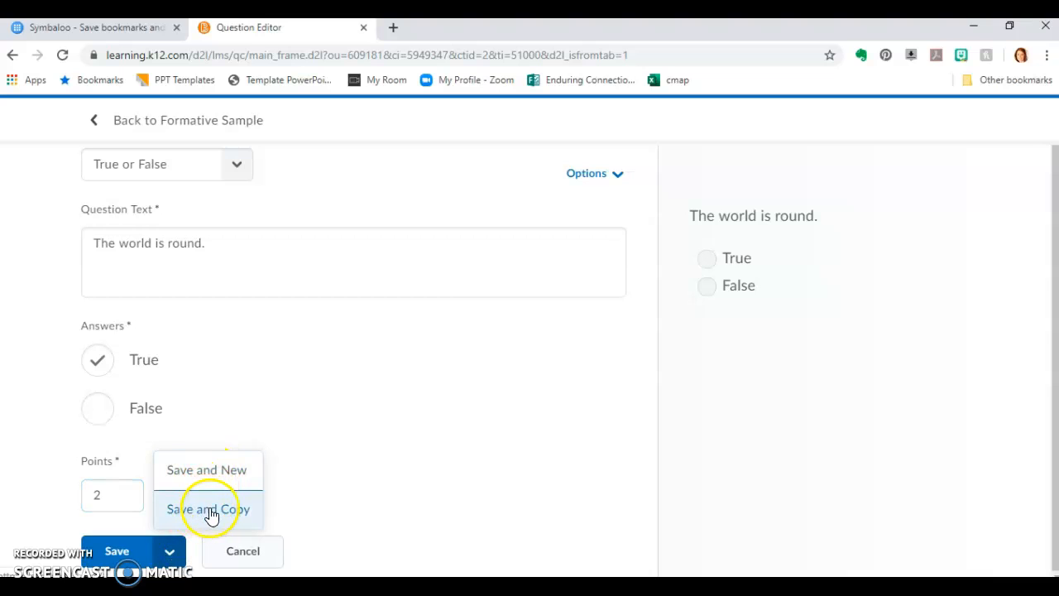
left_click(225, 484)
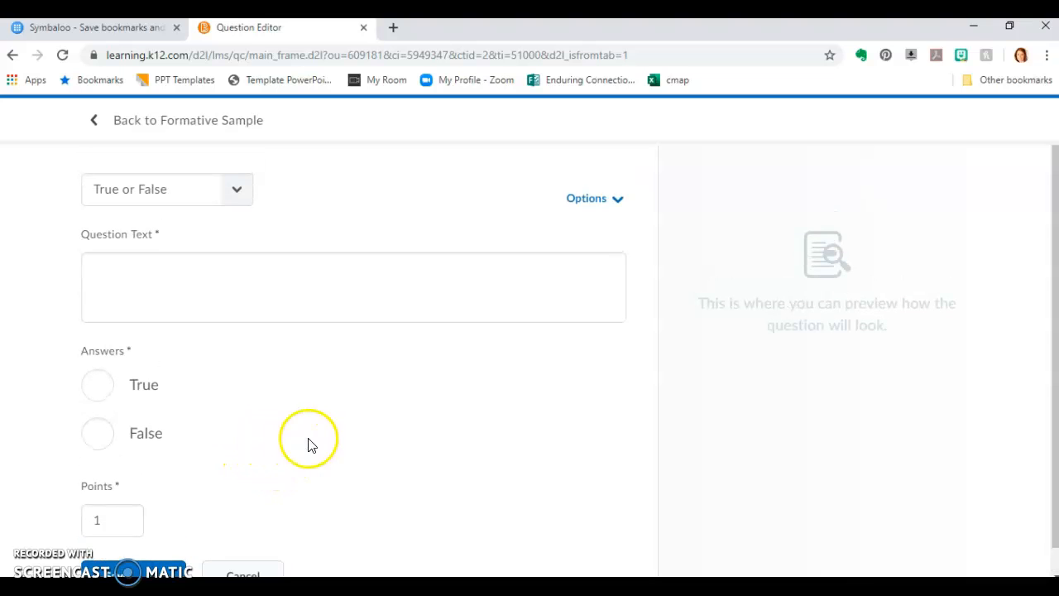
Change the new question's type to Multiple Choice and enter "This is my question?" as its text
left_click(236, 191)
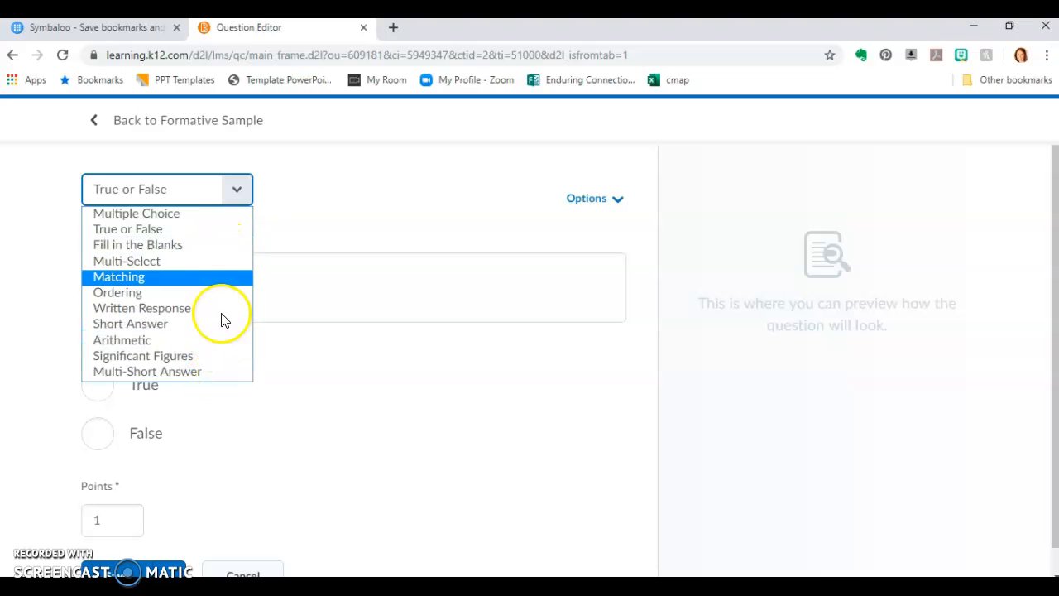
left_click(222, 213)
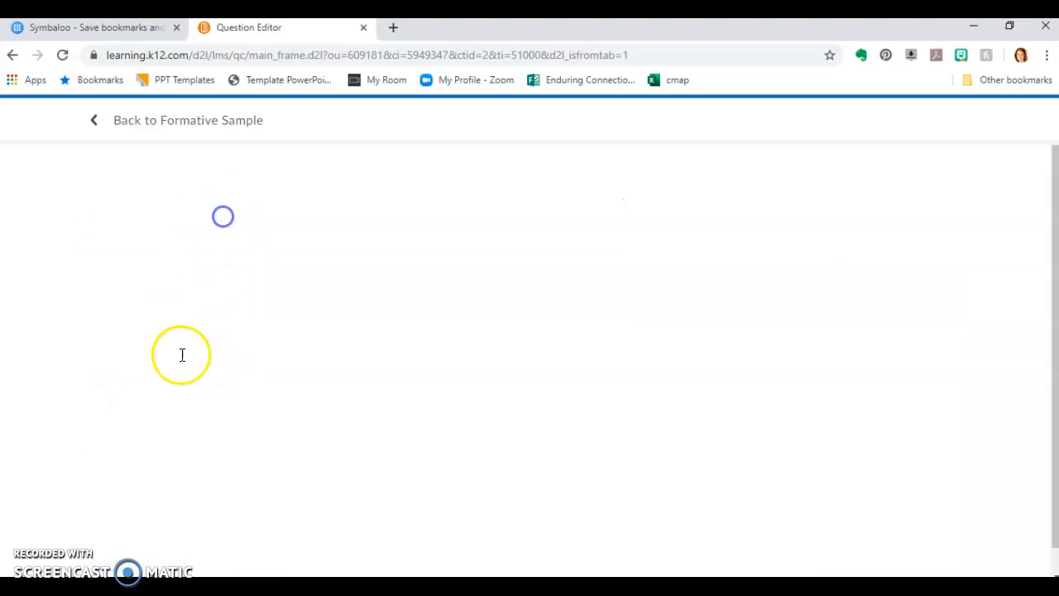
left_click(149, 290)
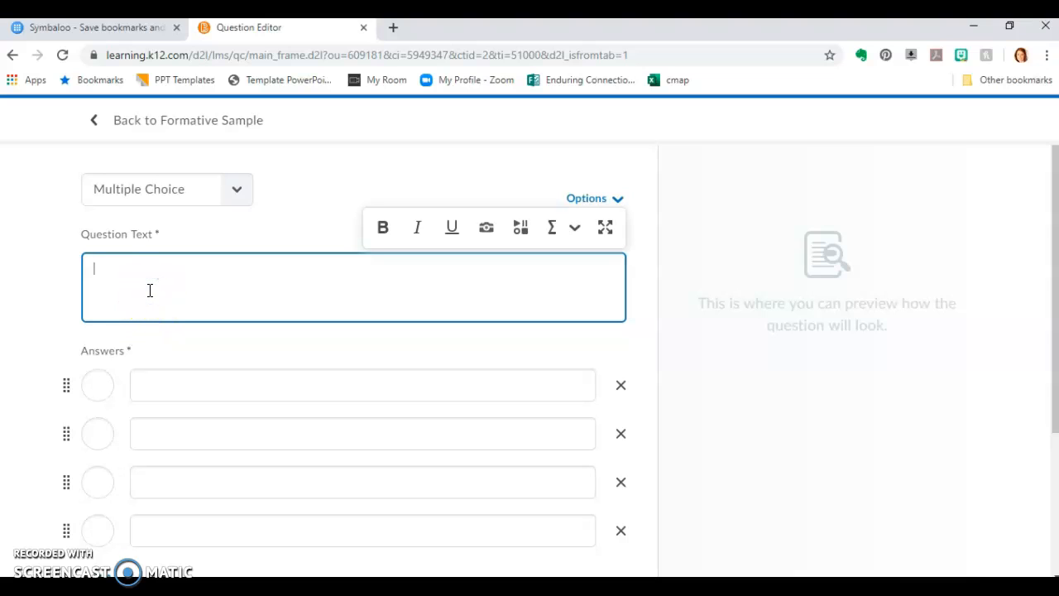
type("This is my question?")
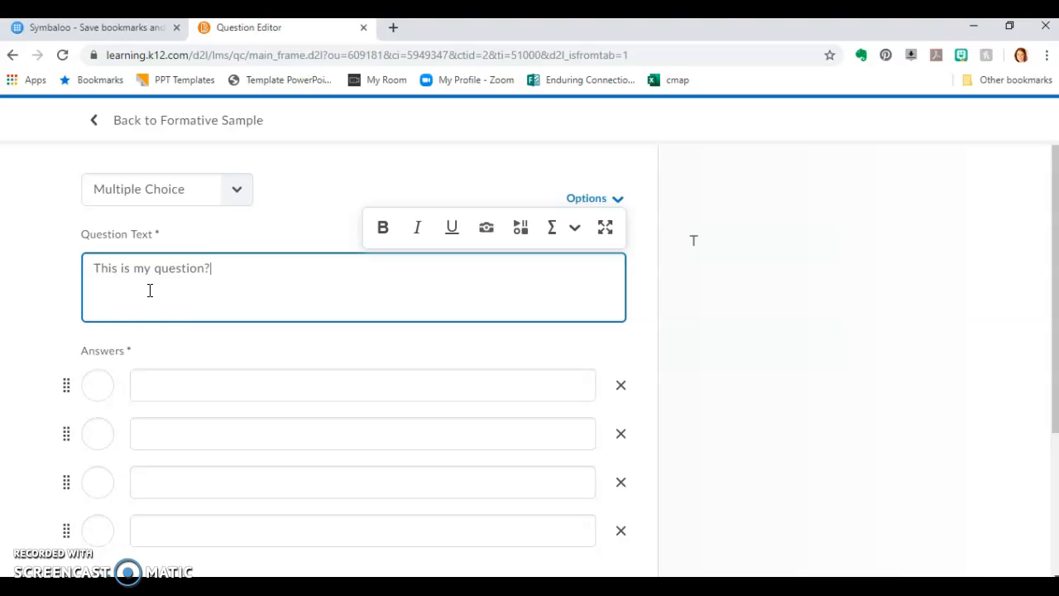
Enter the answer options "answer 1", "2", "3" and "4", and mark "3" as the correct one
left_click(142, 385)
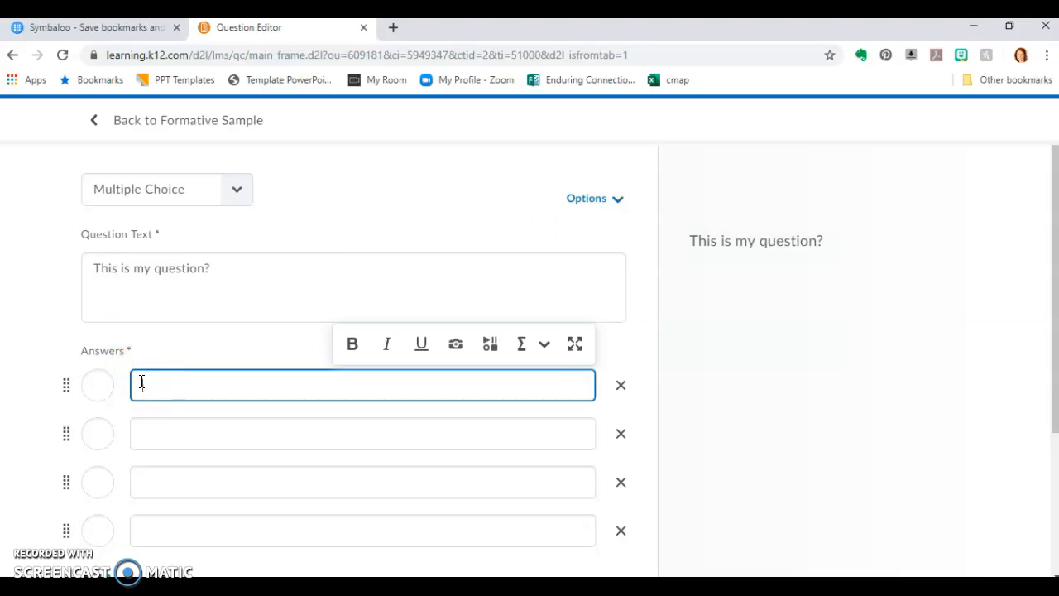
left_click(167, 426)
type("2")
left_click(161, 480)
type("2")
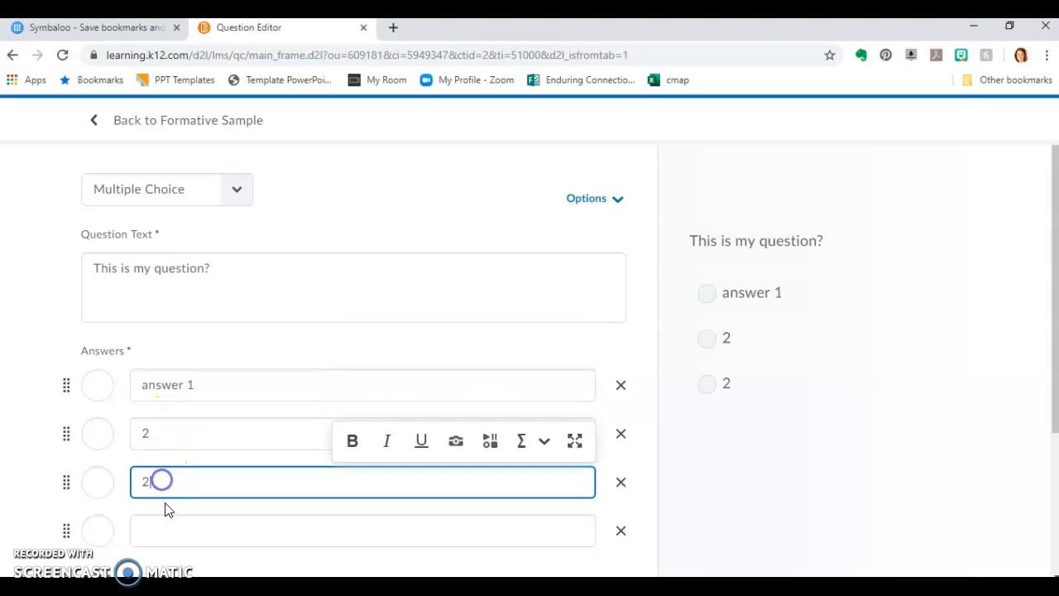
left_click(177, 528)
type("4")
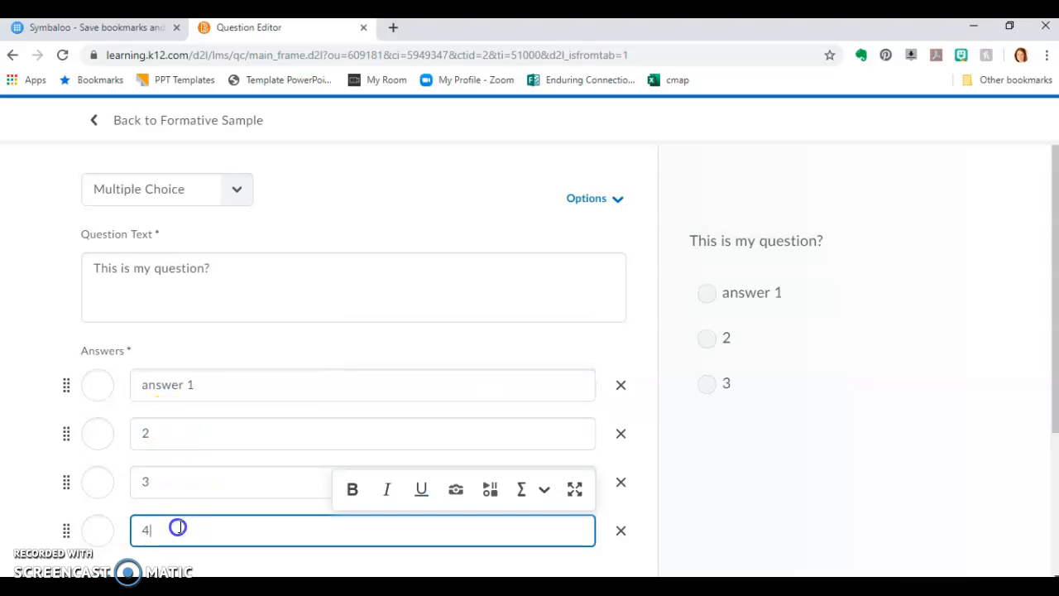
left_click(98, 482)
left_click(236, 439)
scroll(236, 440, "down", 2)
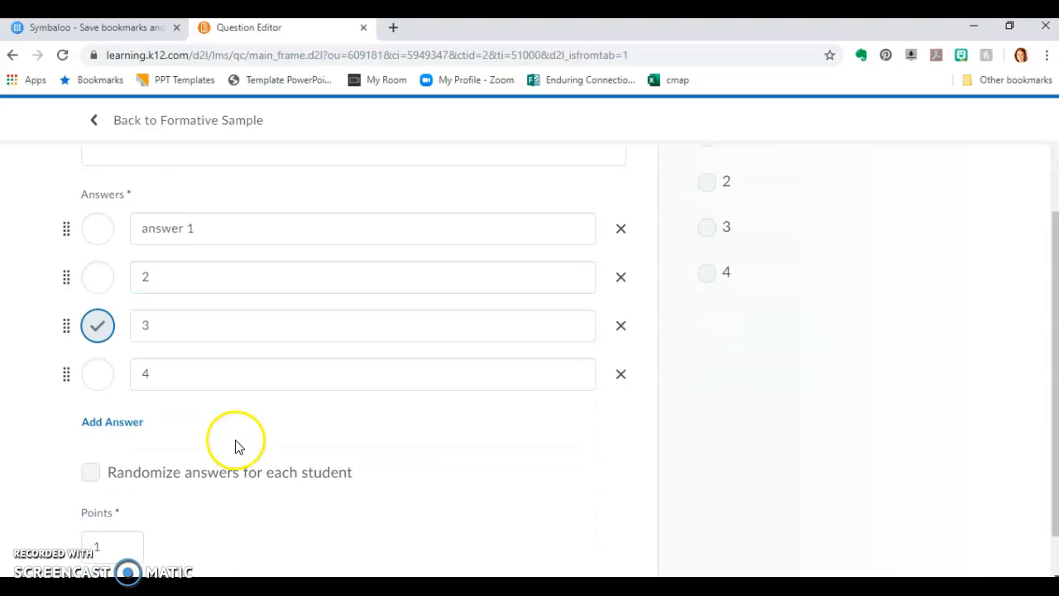
Set the multiple choice question's points to 1 and save the question
scroll(248, 436, "down", 1)
left_click_drag(122, 488, 24, 482)
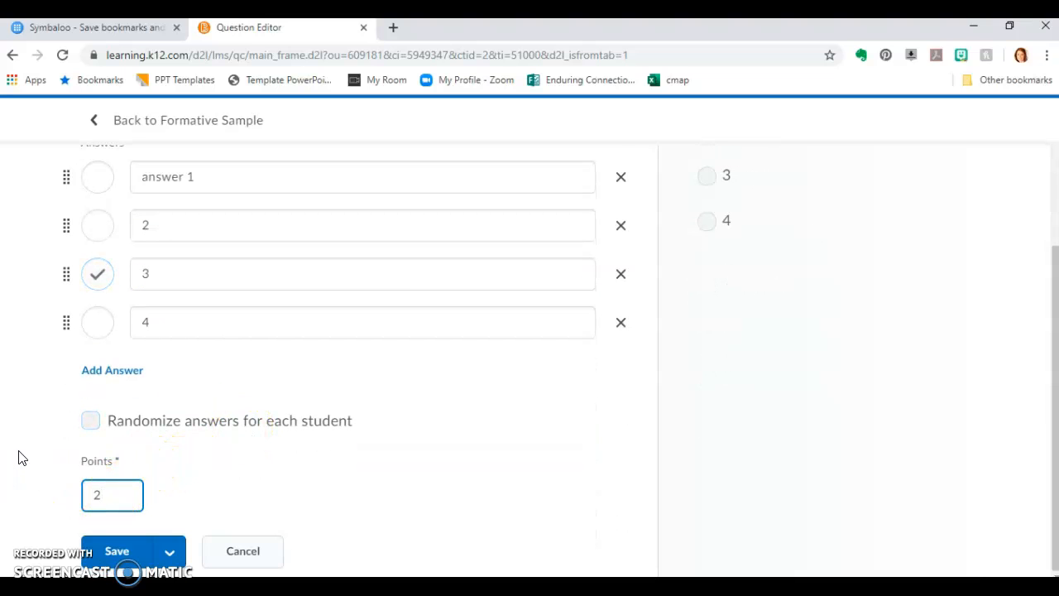
left_click_drag(120, 487, 94, 486)
left_click(124, 495)
left_click(117, 551)
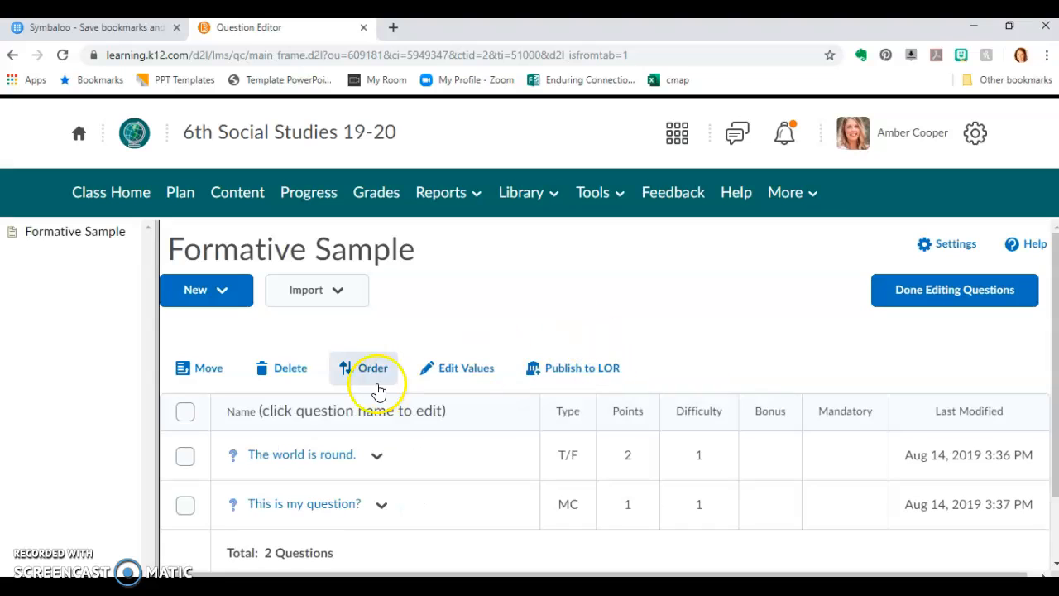
Review the quiz's question list and the available options for creating and importing questions
scroll(539, 267, "down", 2)
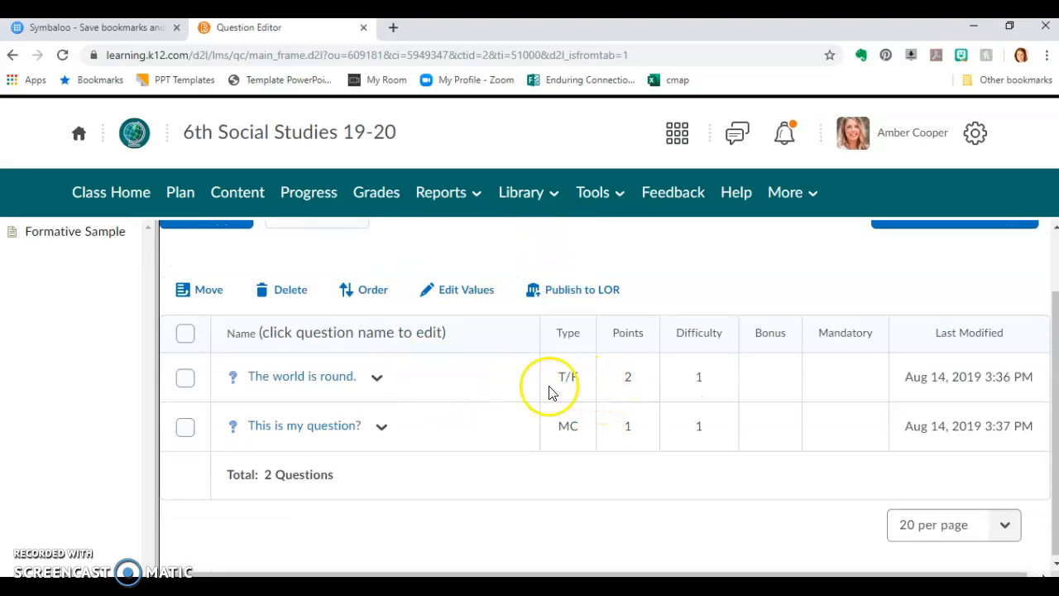
scroll(311, 320, "up", 2)
left_click(223, 291)
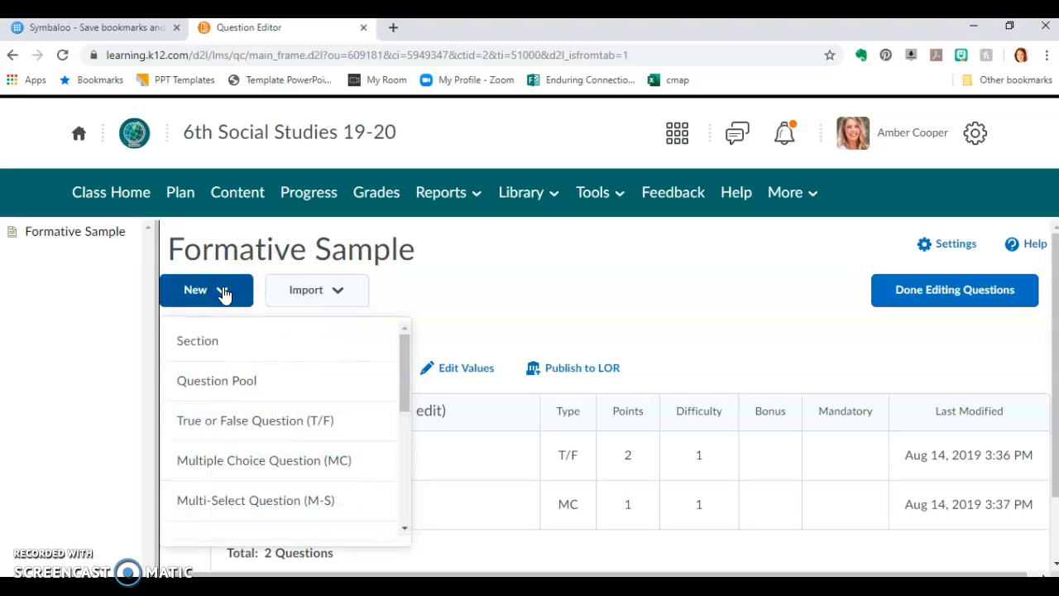
left_click(223, 291)
left_click(361, 285)
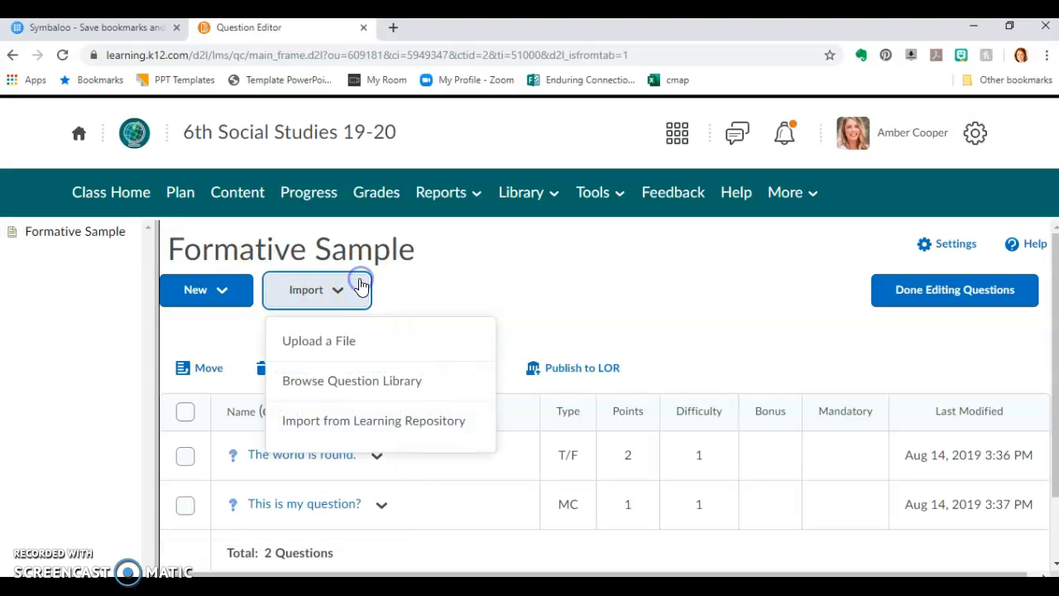
left_click(362, 283)
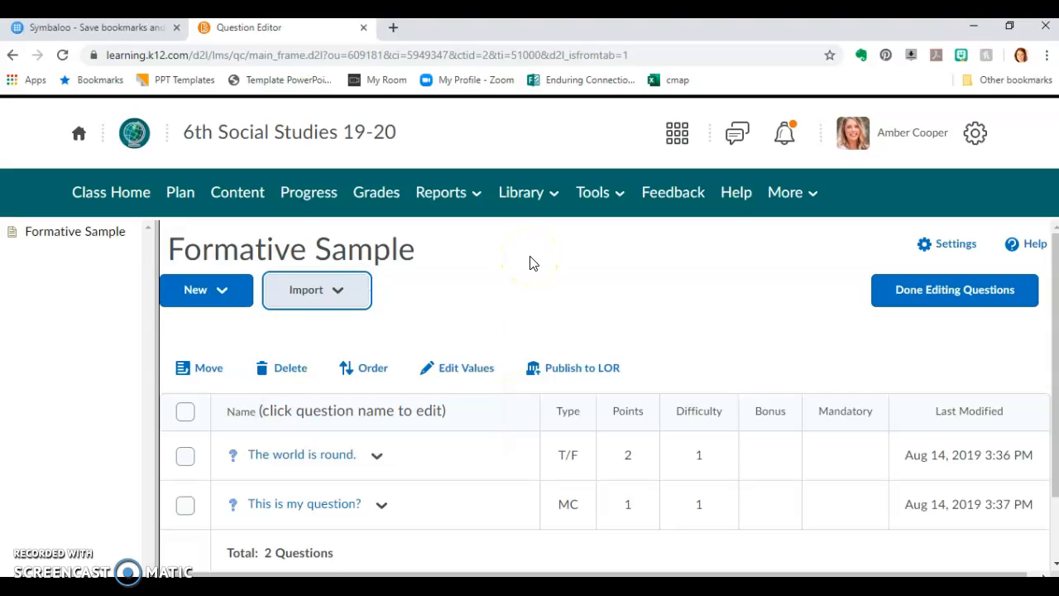
Finish editing the questions and return to the Formative Sample quiz properties
scroll(533, 260, "down", 1)
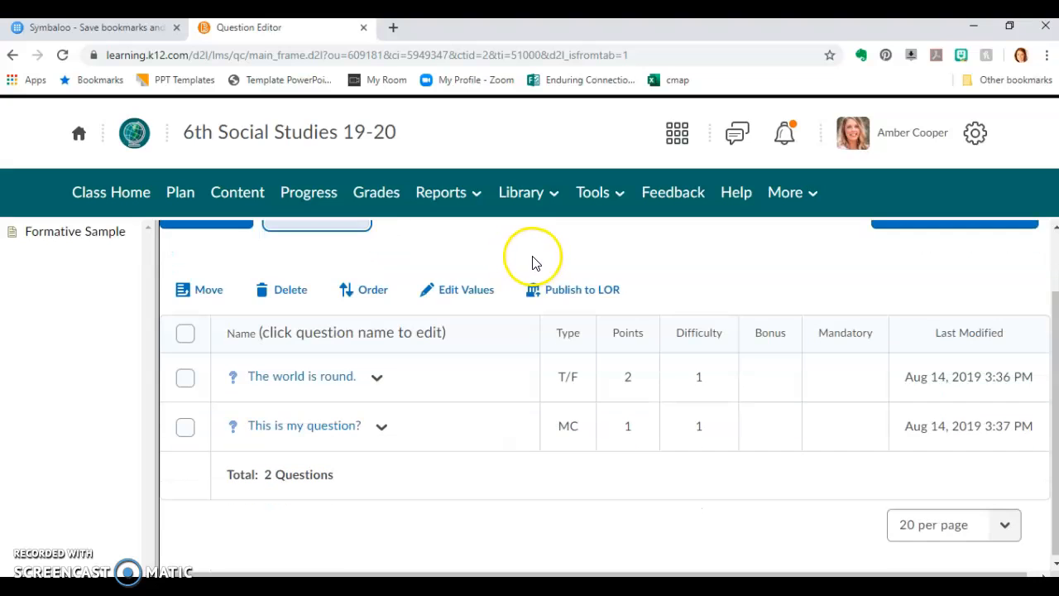
scroll(653, 473, "up", 1)
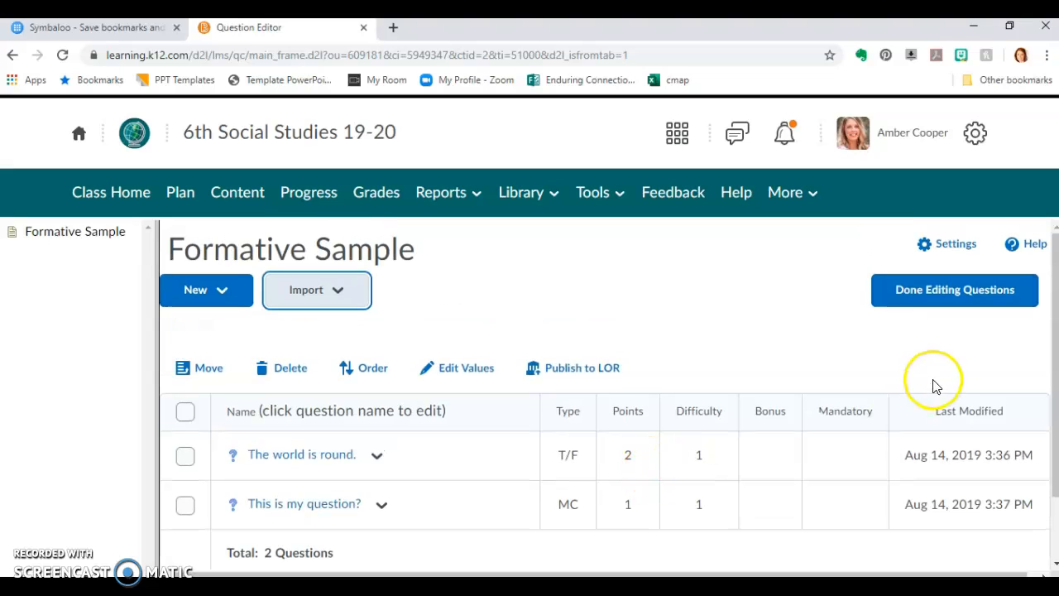
left_click(939, 300)
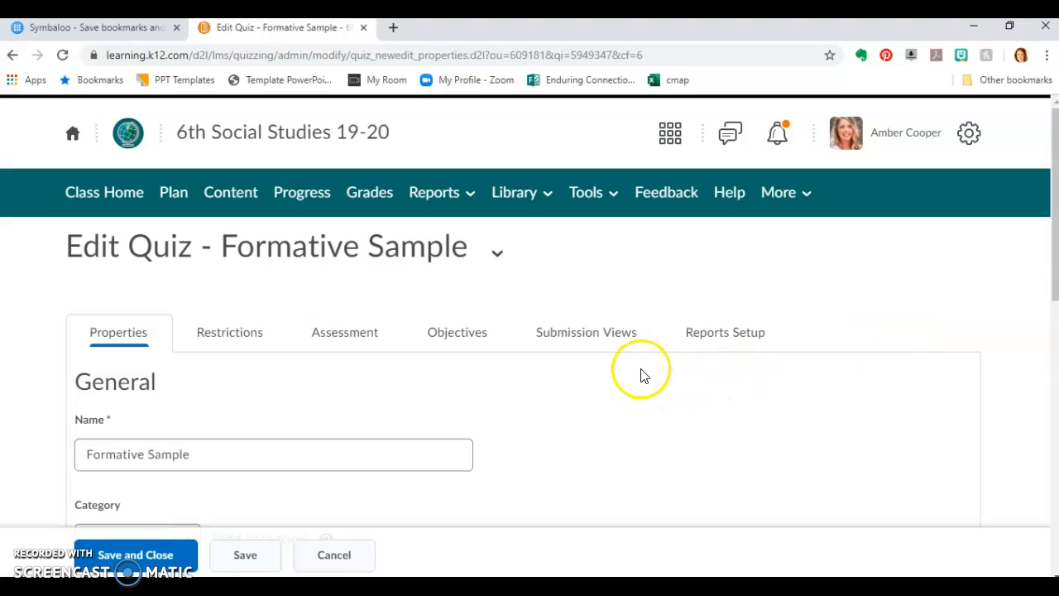
Check the points of each quiz question and the point total in the quiz properties
scroll(594, 386, "down", 4)
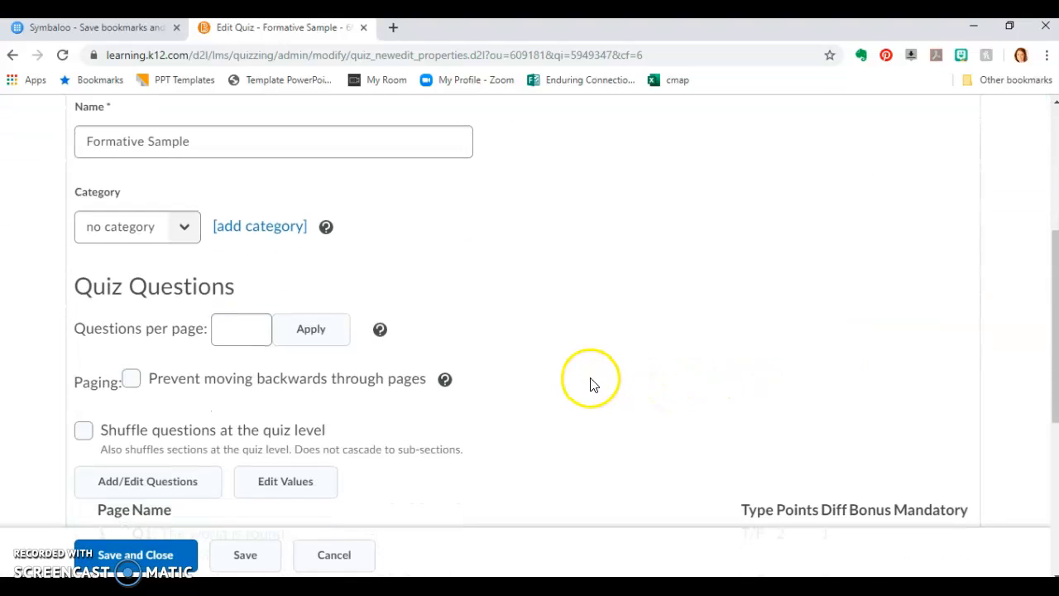
scroll(598, 381, "down", 3)
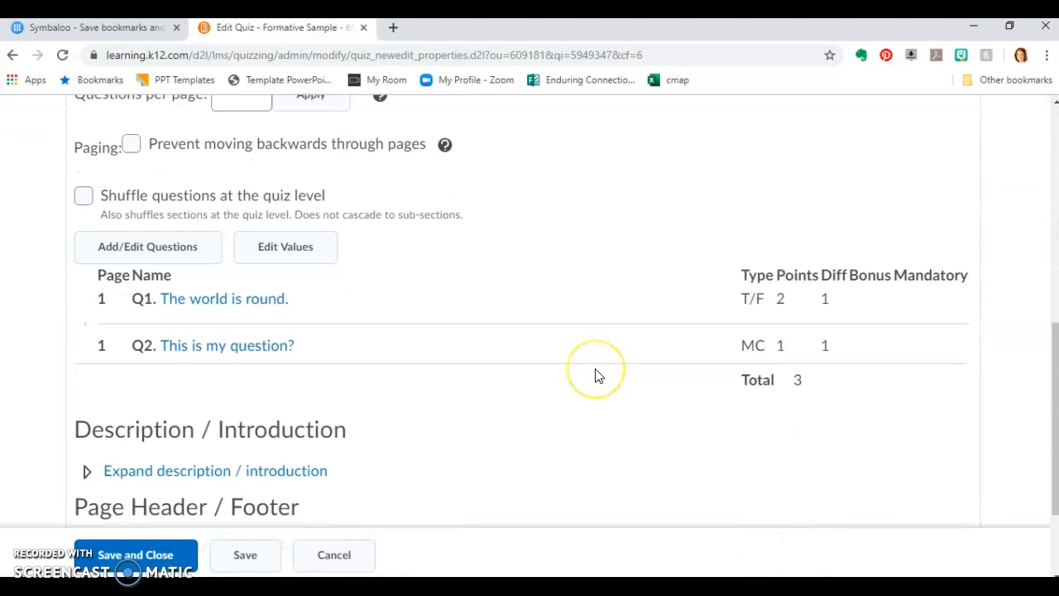
scroll(596, 375, "down", 1)
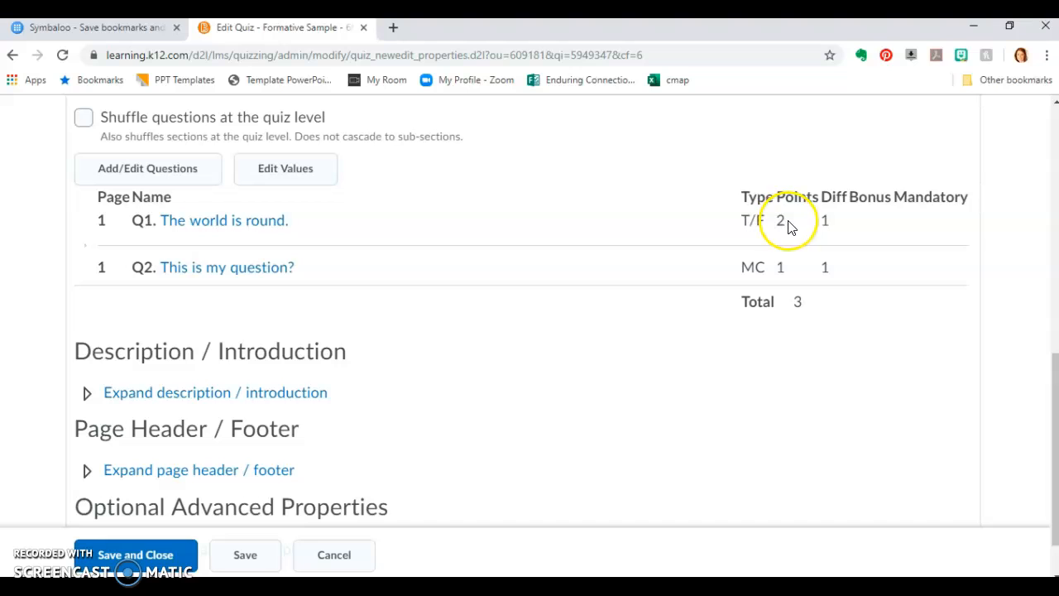
double_click(780, 270)
left_click(807, 304)
left_click(799, 304)
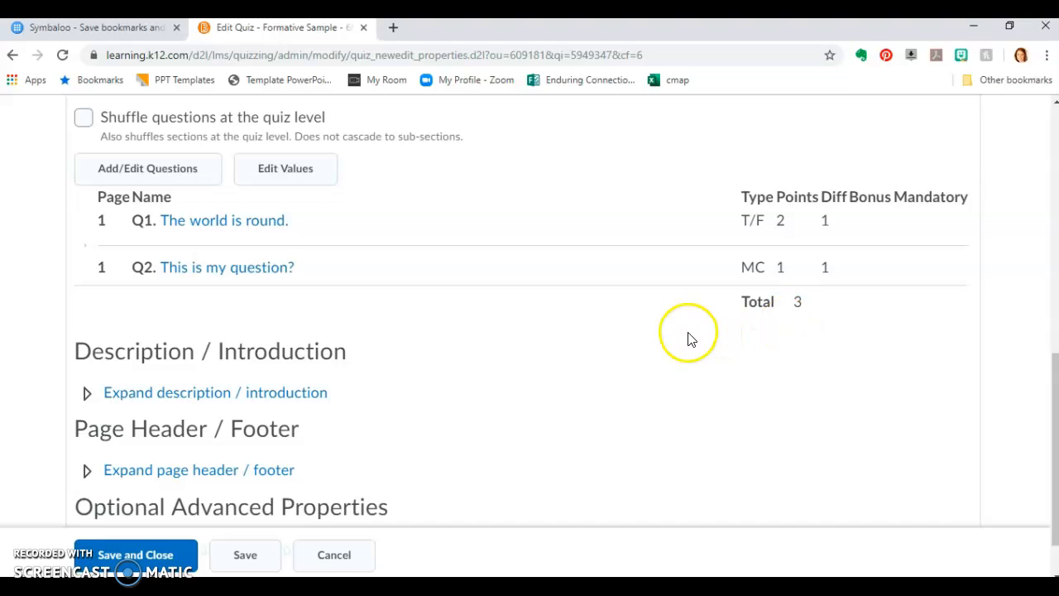
Edit the question values so both "The world is round." and "This is my question?" are worth 5 points, and save the quiz
left_click(288, 179)
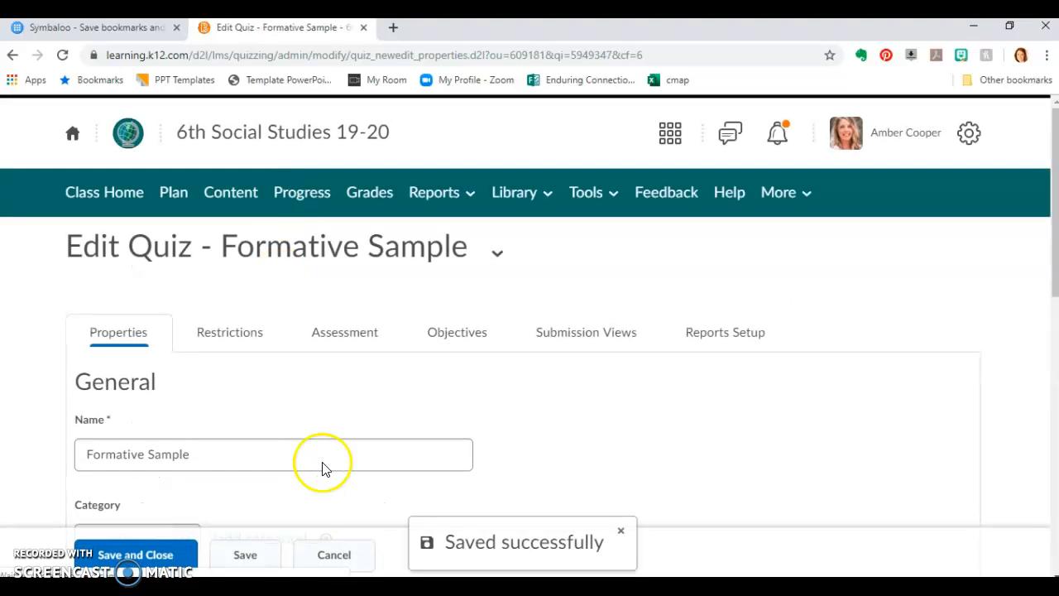
scroll(353, 428, "down", 3)
scroll(551, 346, "down", 4)
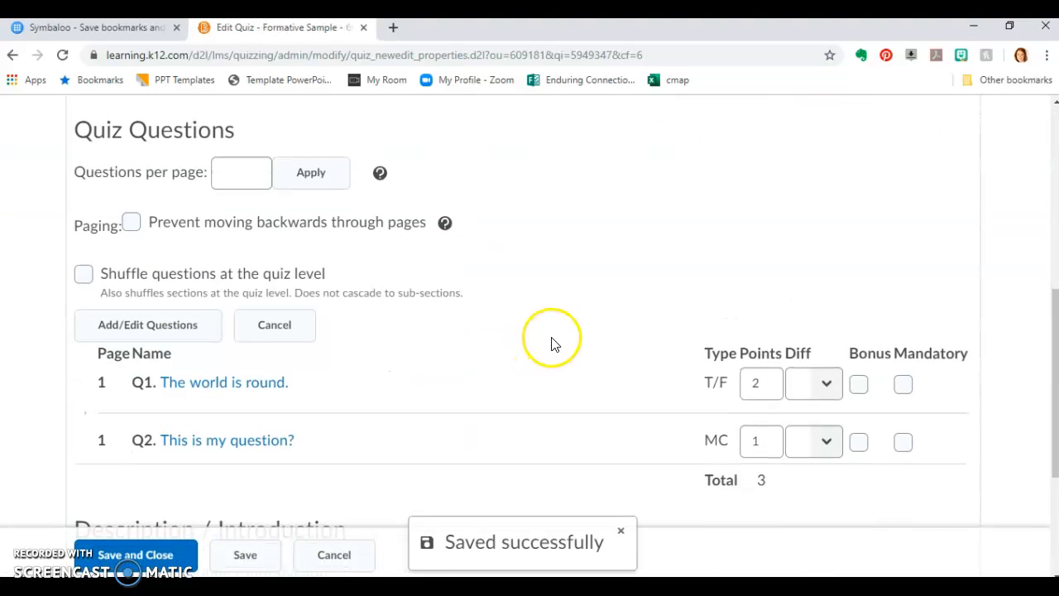
left_click(769, 303)
left_click_drag(769, 303, 722, 302)
type("5")
left_click_drag(756, 362, 740, 362)
type("5")
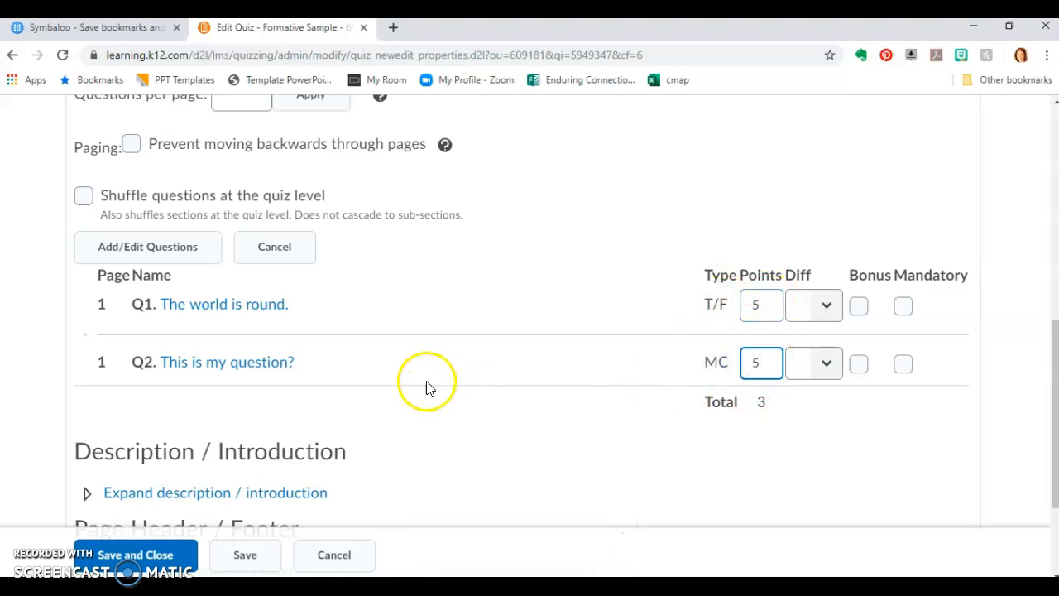
left_click(247, 554)
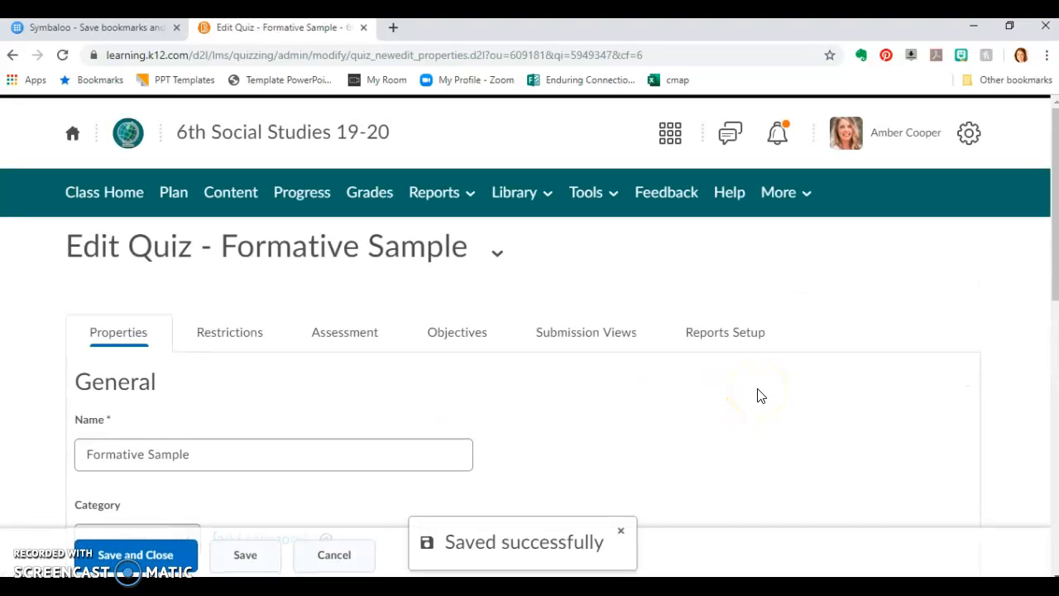
Check the updated point total, save and close the quiz, and locate Formative Sample in the list of quizzes
scroll(760, 395, "down", 6)
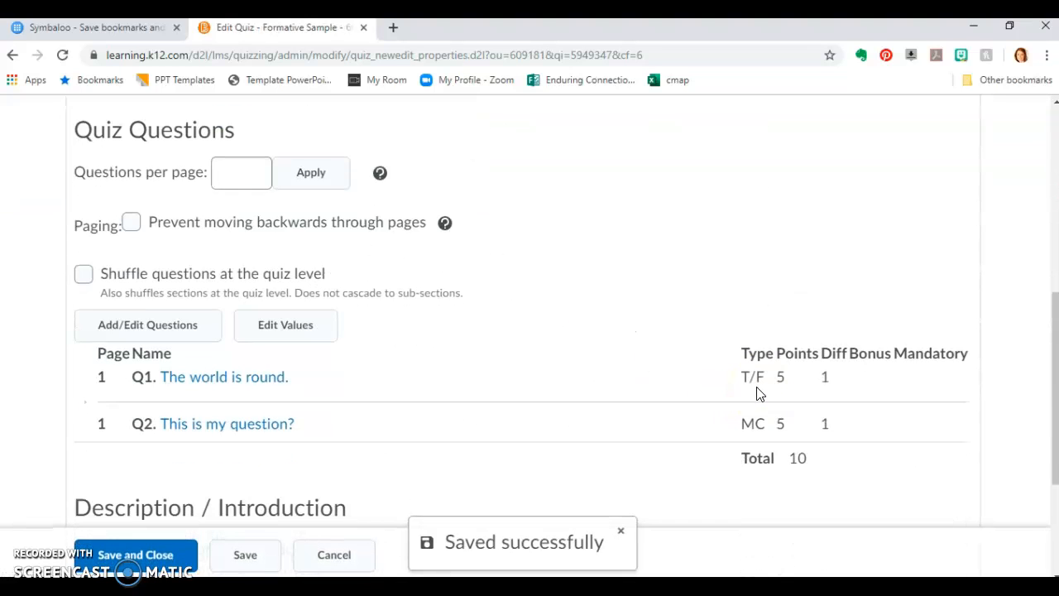
scroll(807, 455, "down", 3)
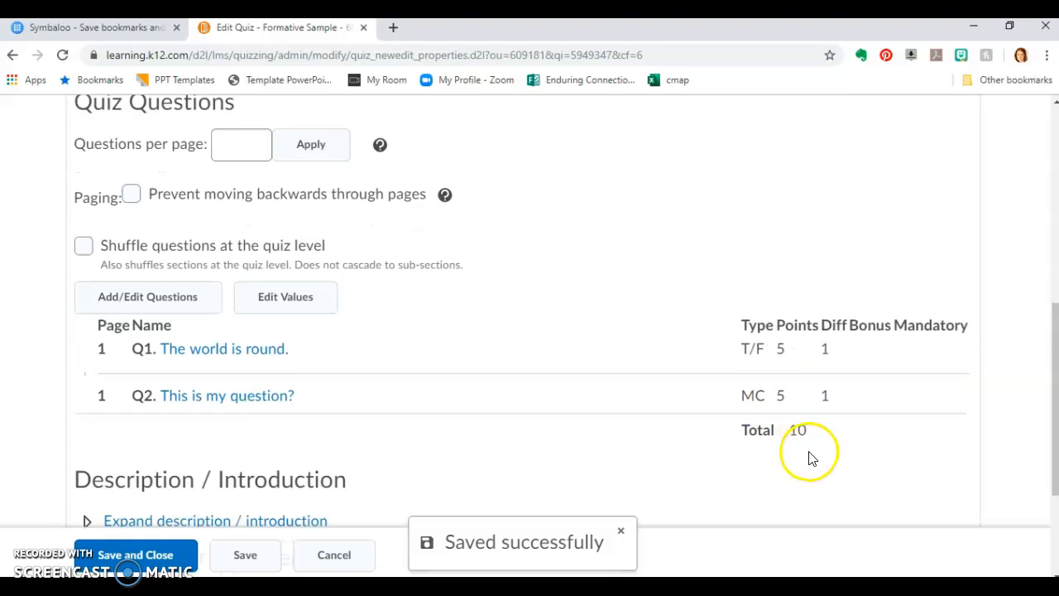
left_click(153, 547)
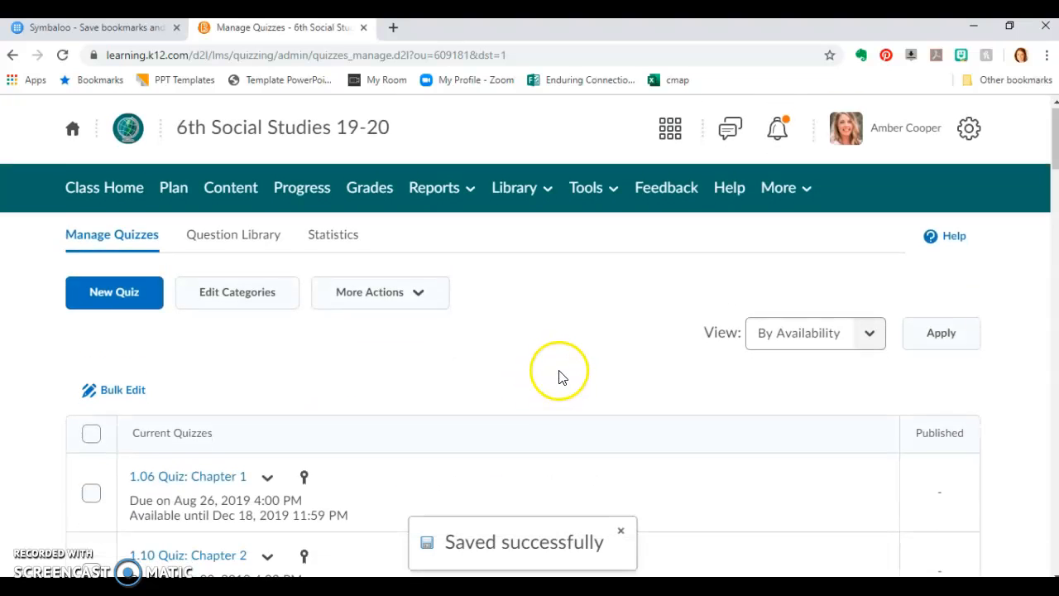
scroll(560, 380, "down", 20)
scroll(560, 378, "down", 15)
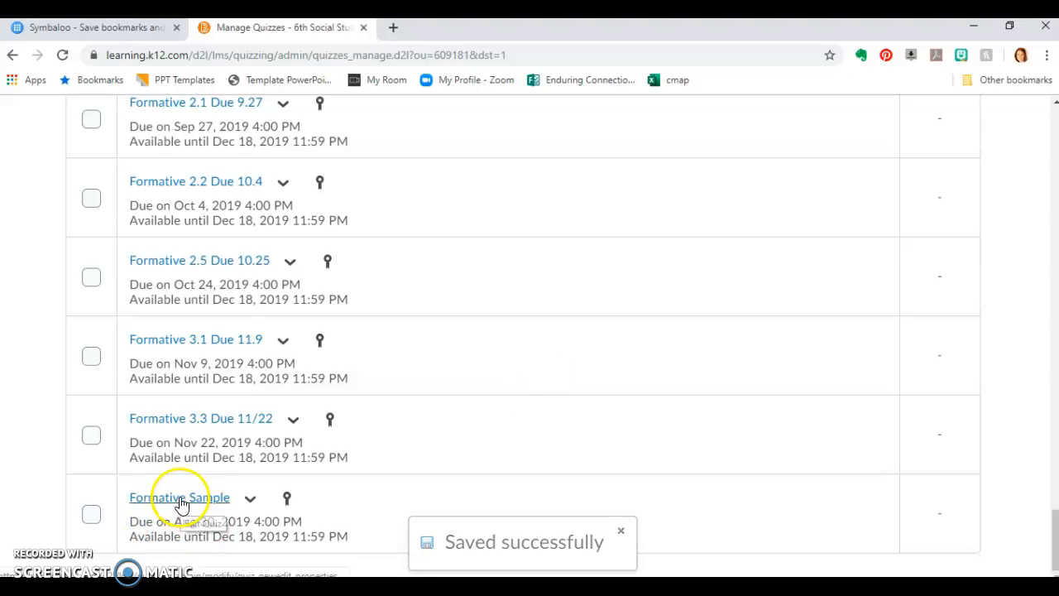
scroll(1005, 411, "up", 20)
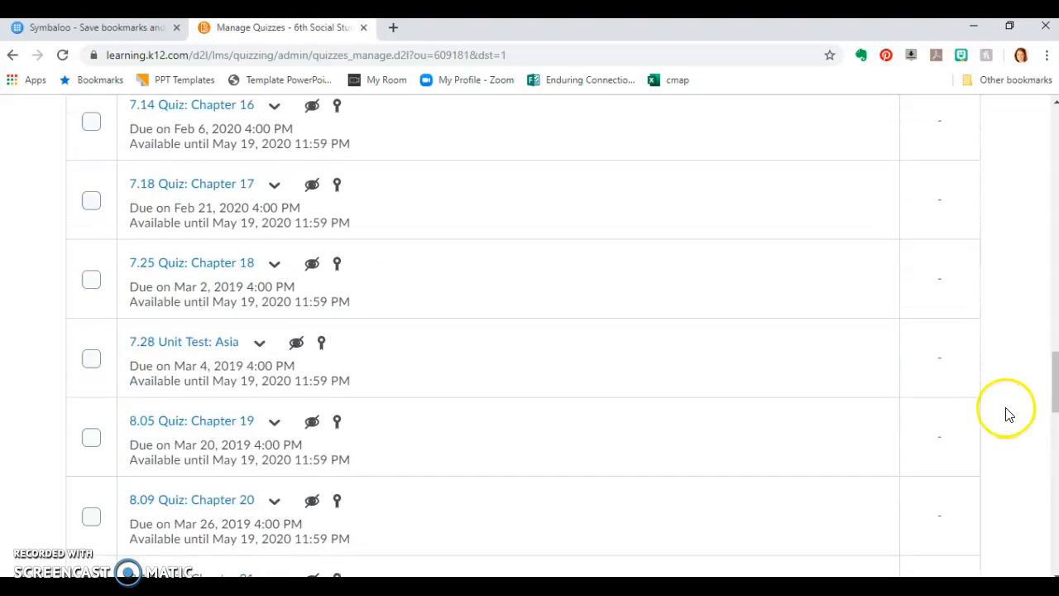
Go to the course content and open the Formatives module
scroll(1009, 412, "up", 3)
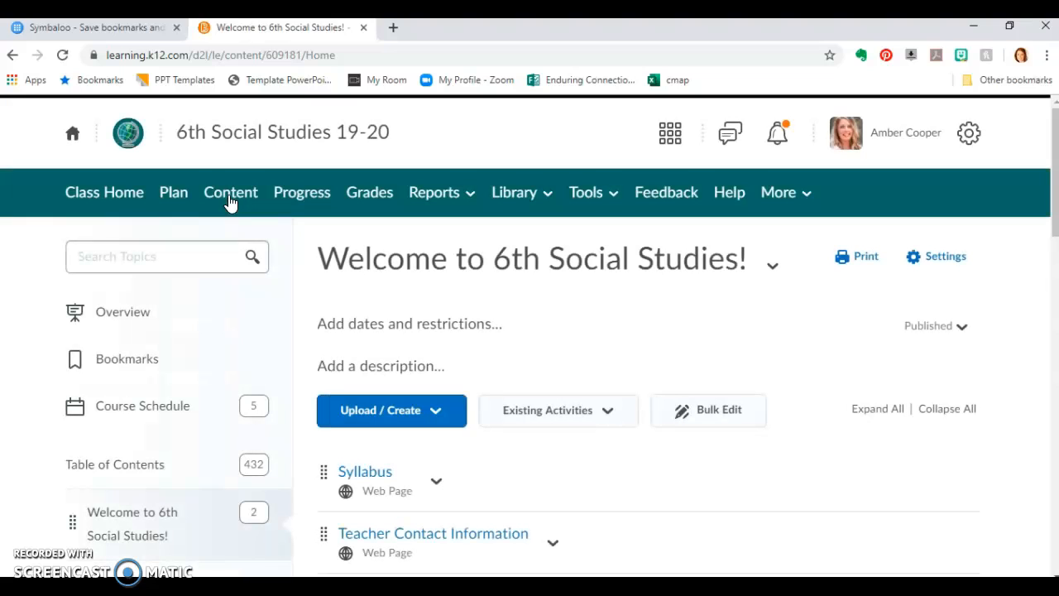
scroll(183, 353, "down", 6)
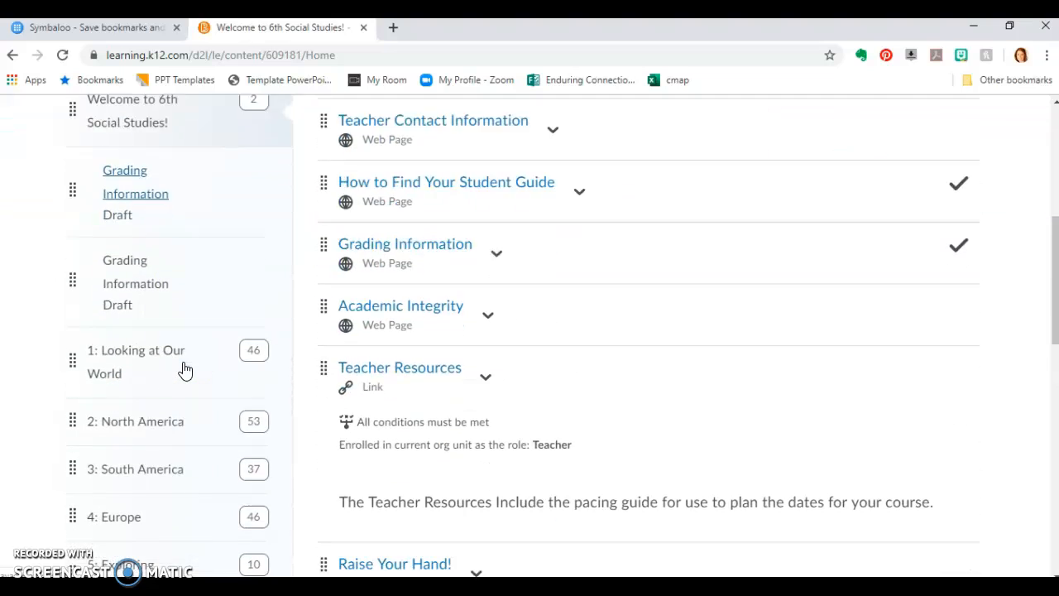
scroll(183, 370, "down", 8)
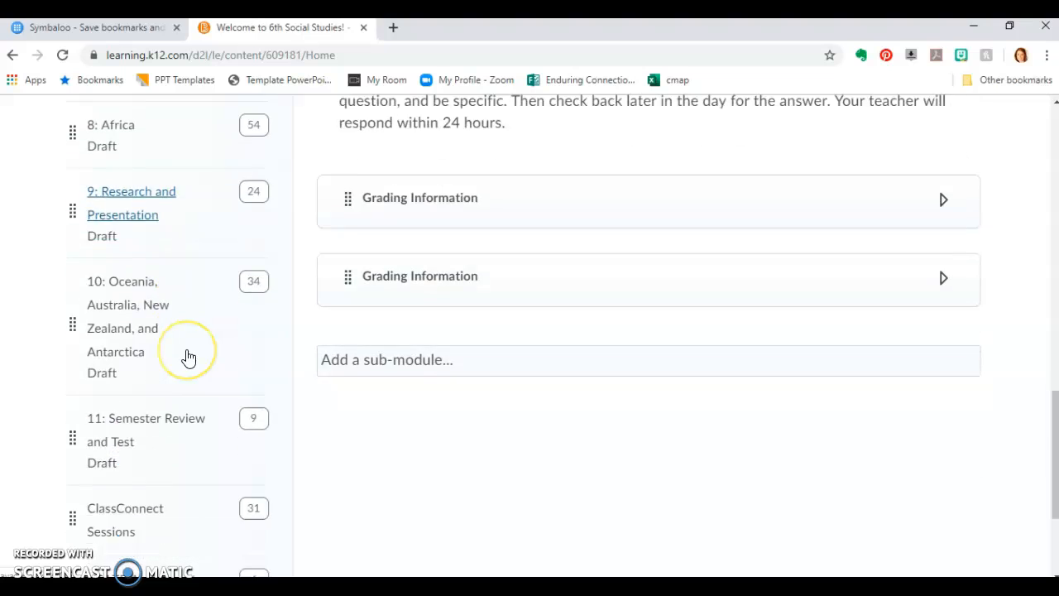
scroll(188, 357, "down", 1)
left_click(168, 383)
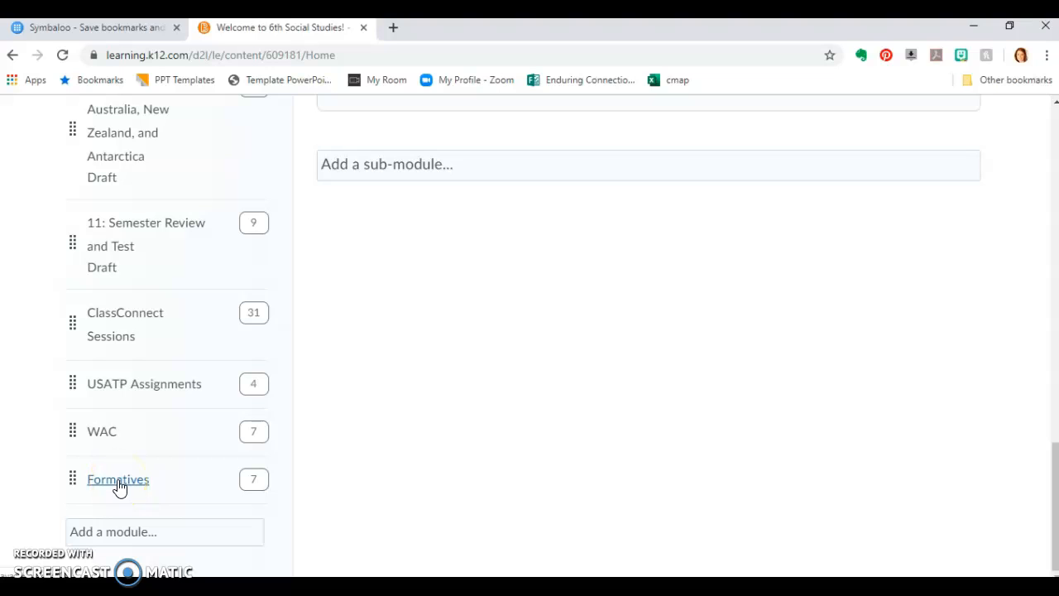
left_click(109, 540)
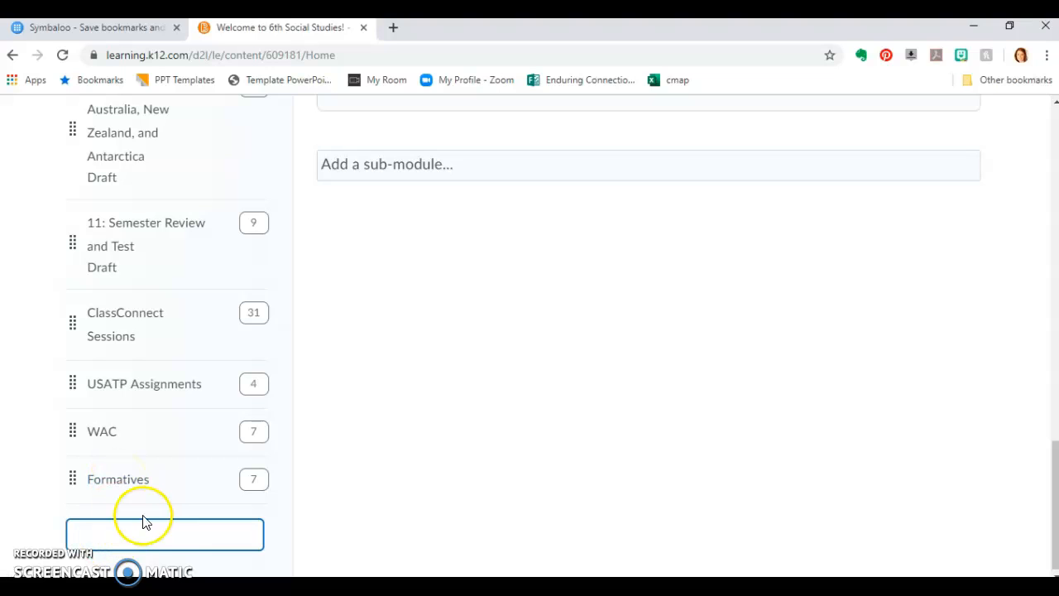
left_click(120, 479)
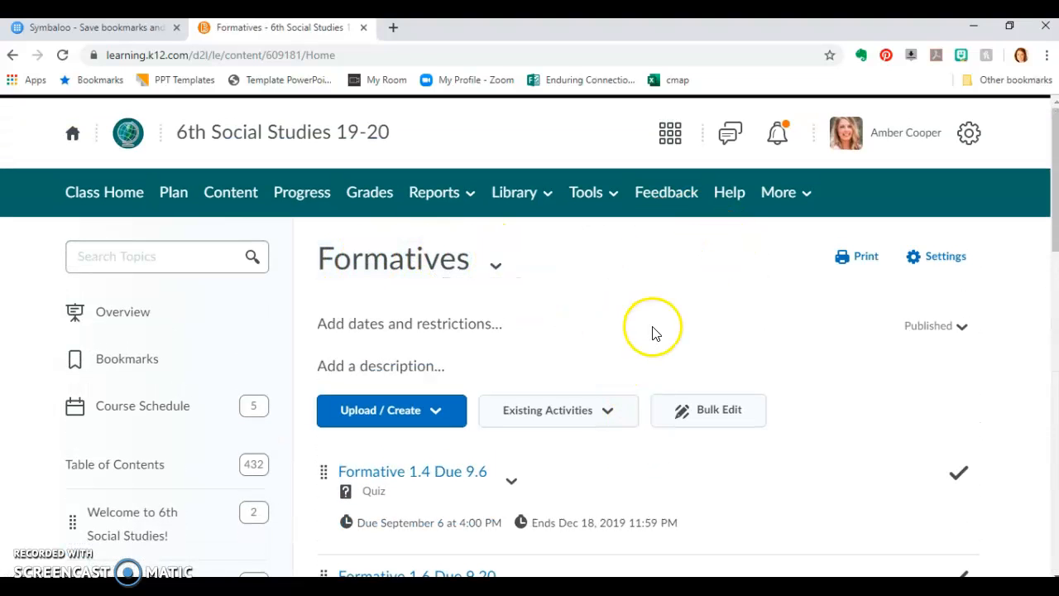
Start adding an existing quiz to the Formatives module and search the quizzes for "sample"
left_click(610, 421)
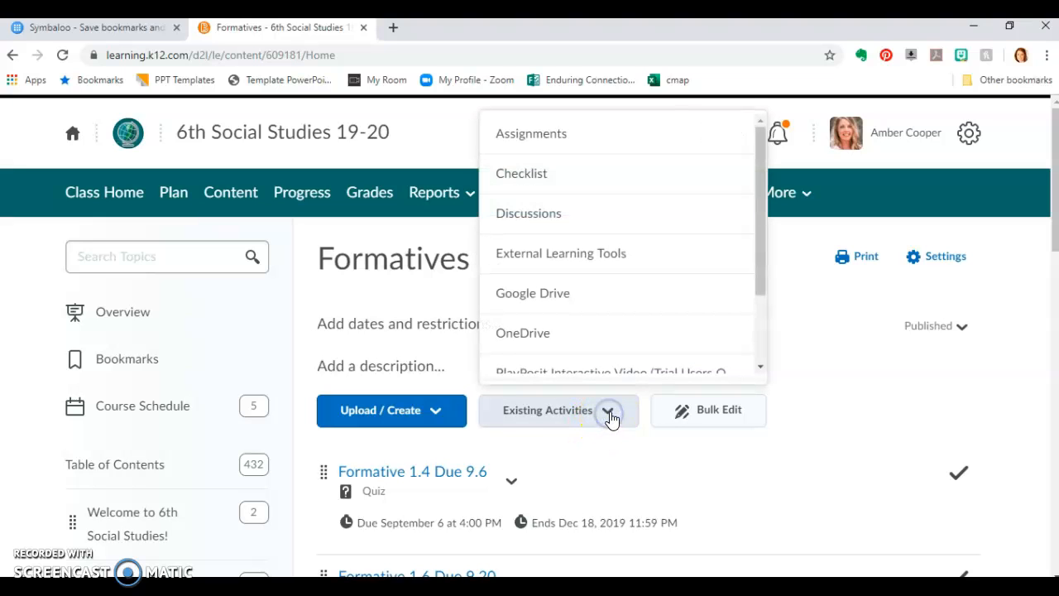
scroll(637, 307, "down", 4)
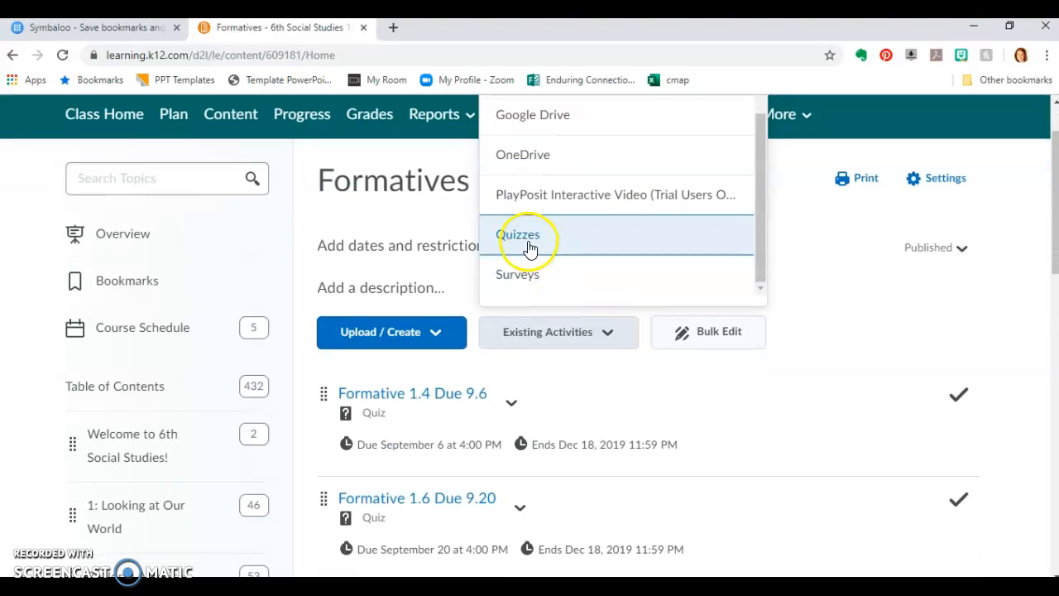
left_click(532, 240)
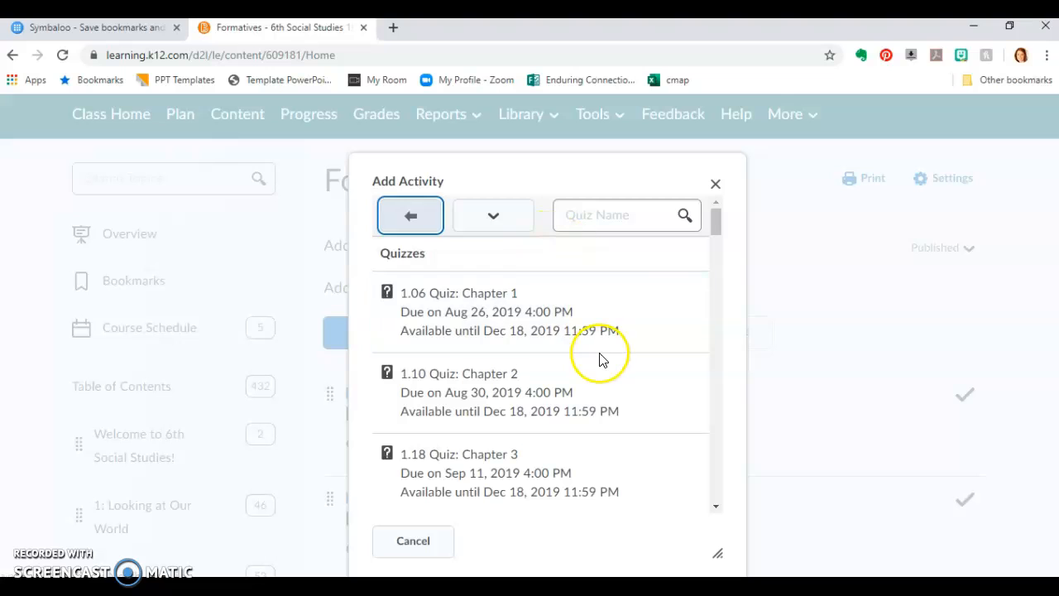
left_click(584, 211)
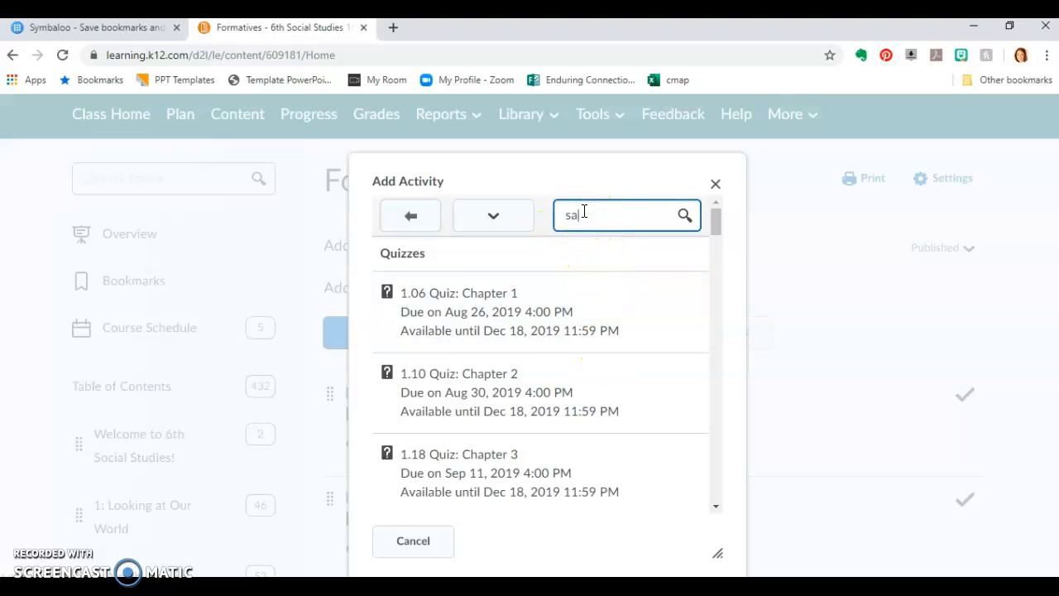
type("sample")
key("Return")
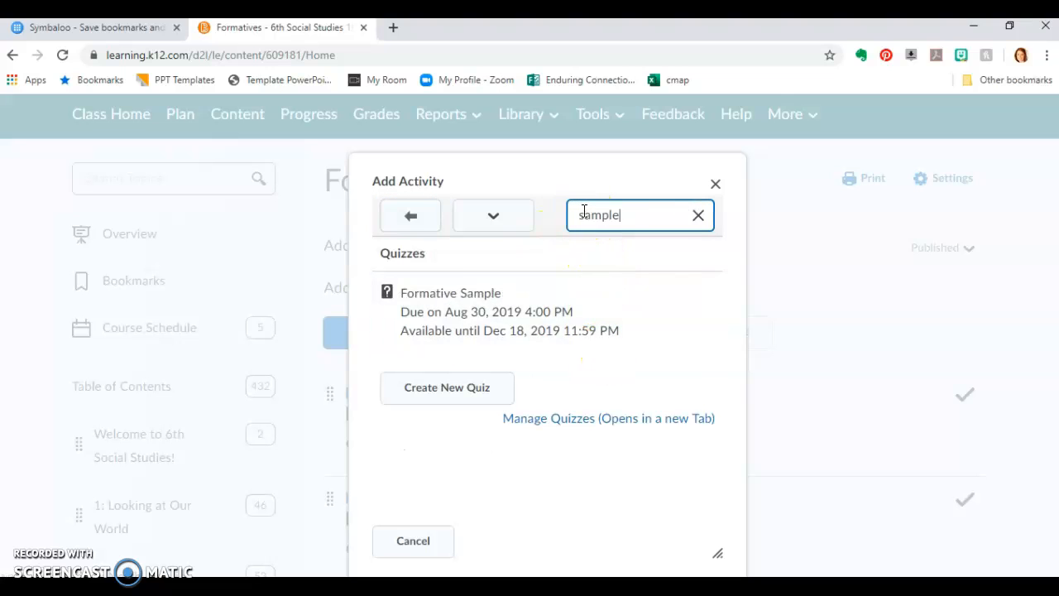
Add the Formative Sample quiz to the Formatives module and locate it in the module's topic list
left_click(466, 352)
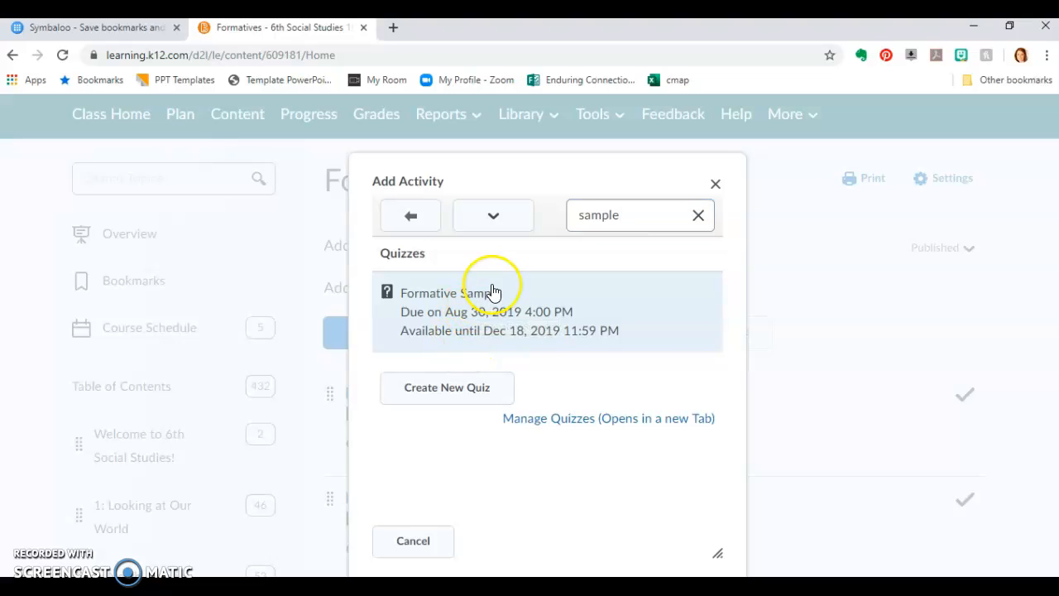
left_click(492, 290)
scroll(546, 249, "down", 2)
scroll(566, 244, "down", 10)
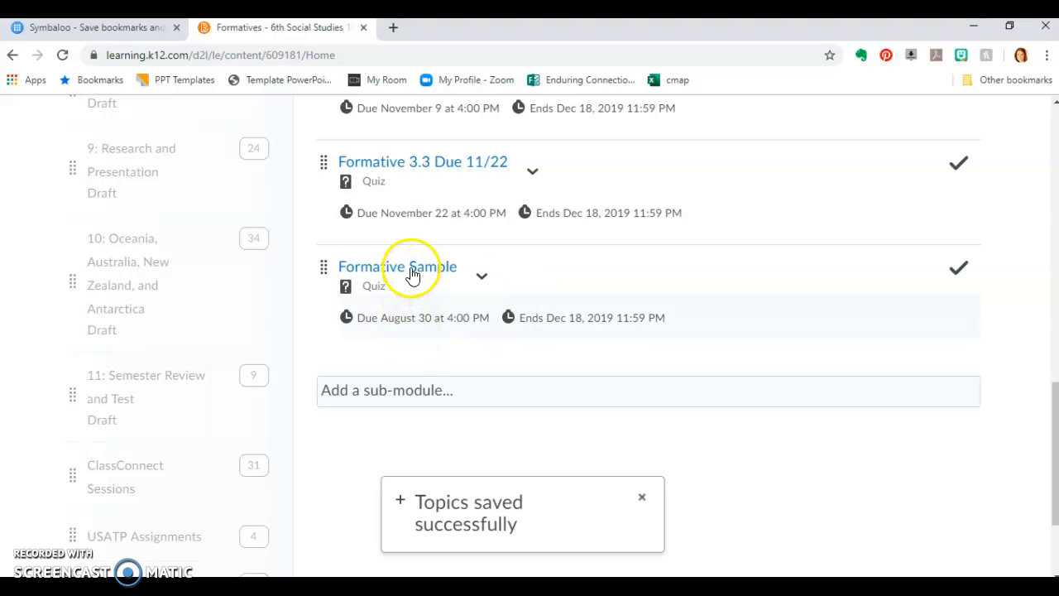
Expand unit 10 on Oceania, Australia, New Zealand, and Antarctica and open its lesson 10.01: Exploring the Region
scroll(409, 312, "up", 10)
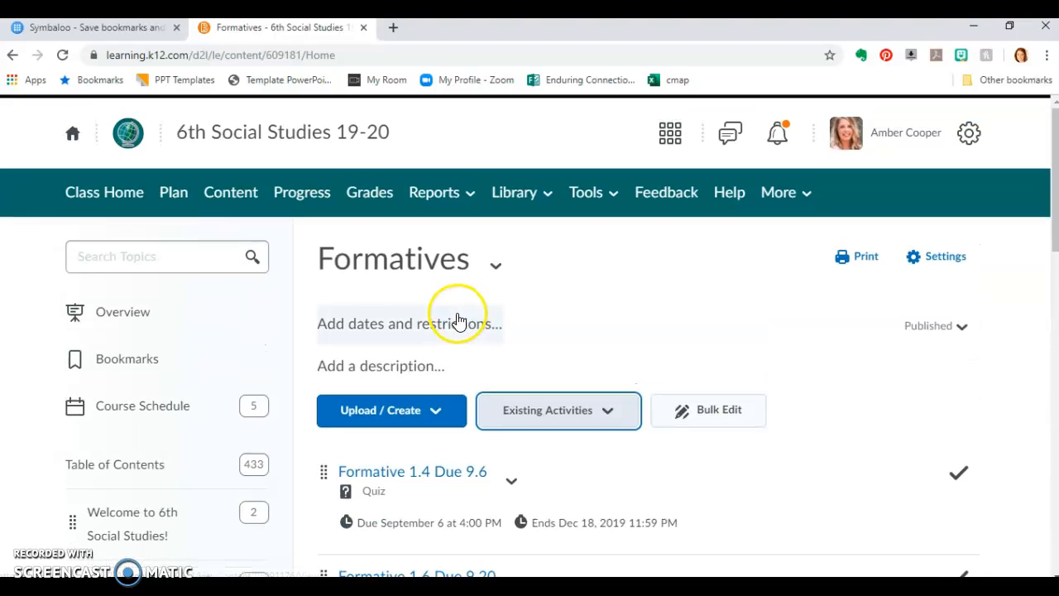
scroll(464, 317, "down", 8)
scroll(469, 300, "down", 2)
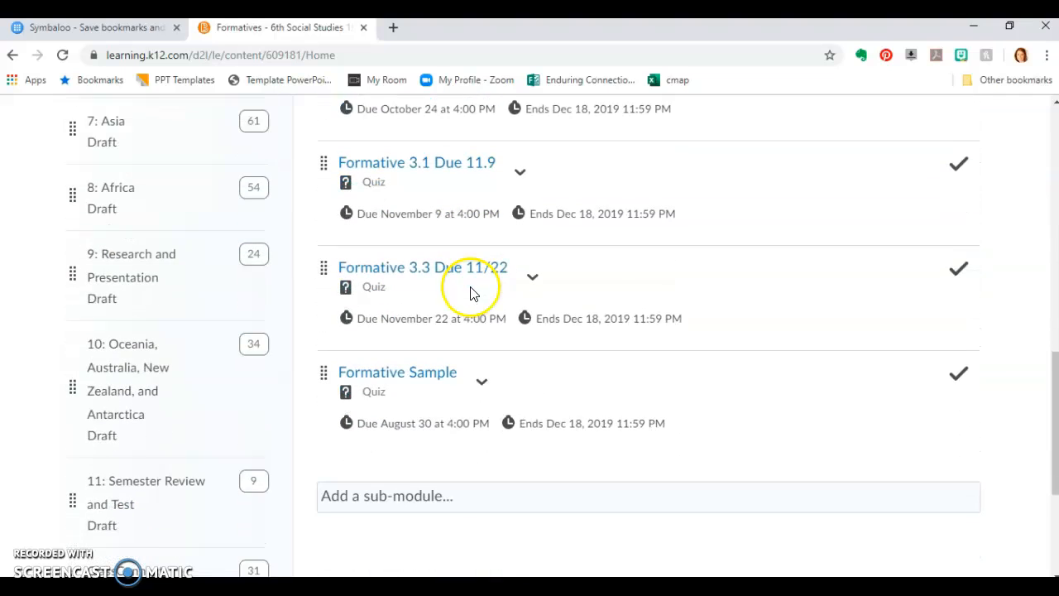
left_click(153, 341)
left_click(116, 465)
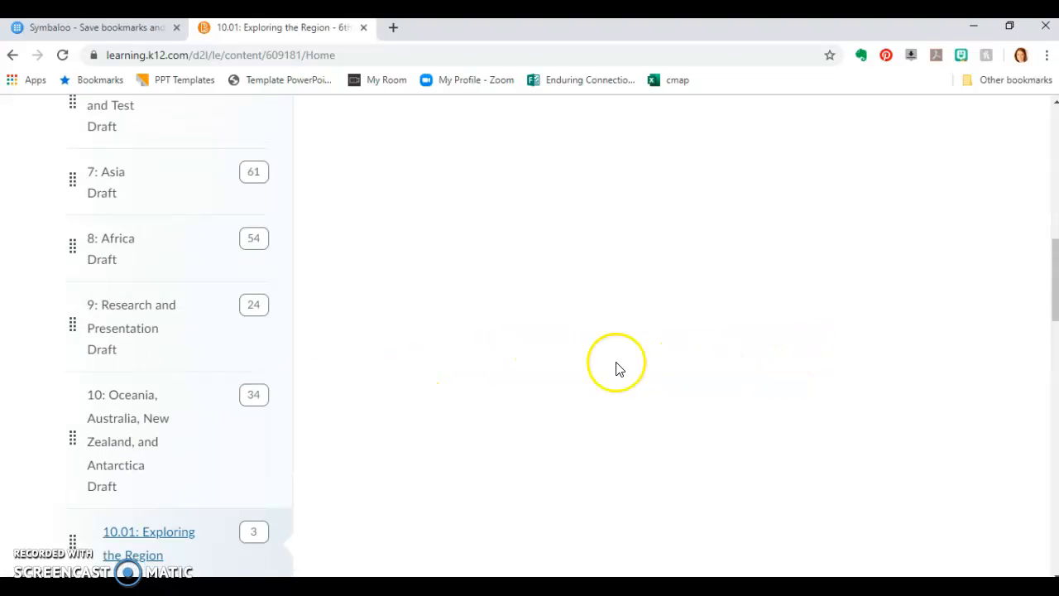
Start adding an existing quiz to lesson 10.01 and search the quizzes for "sample"
scroll(625, 368, "up", 7)
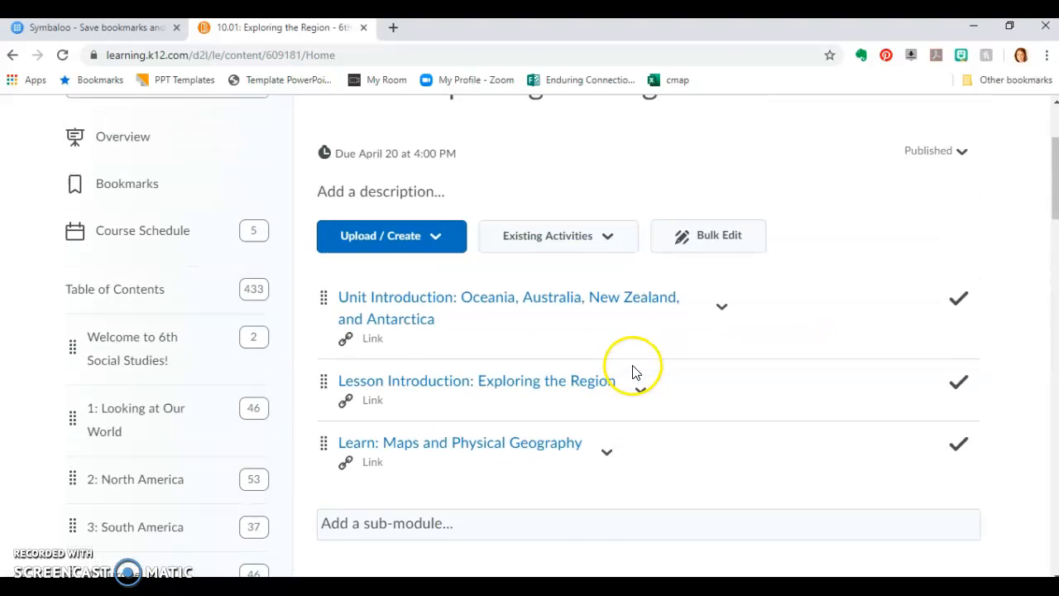
scroll(633, 373, "up", 1)
left_click(607, 332)
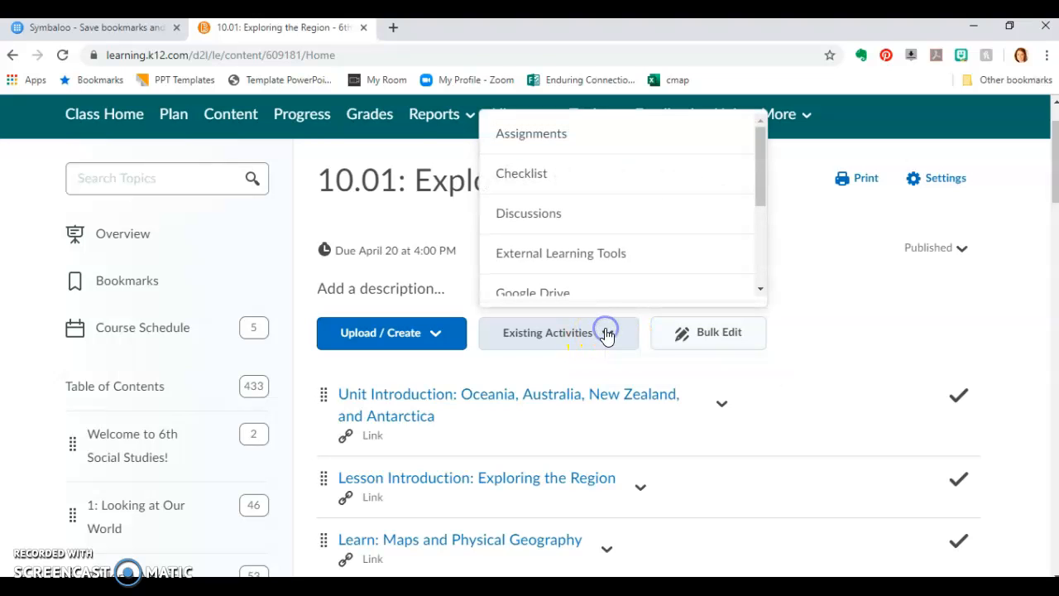
scroll(620, 234, "down", 4)
left_click(601, 238)
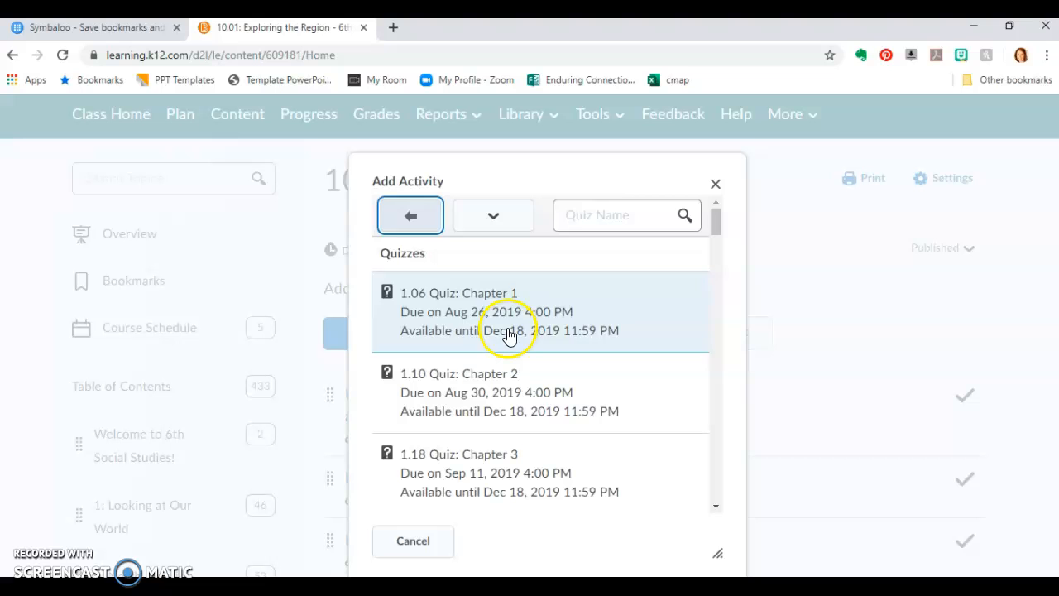
left_click(590, 215)
type("sample")
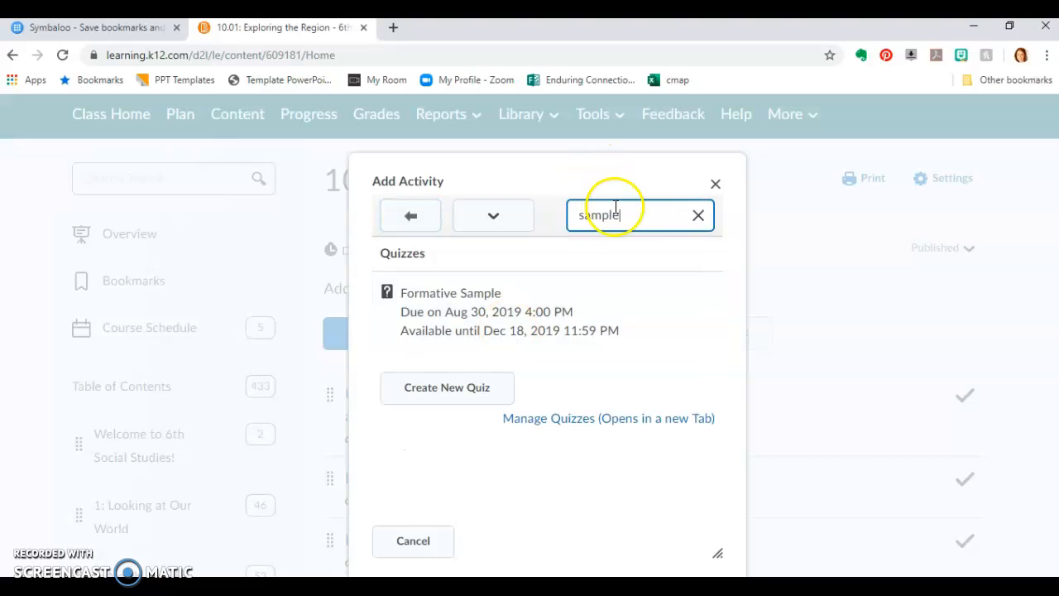
Add the Formative Sample quiz to lesson 10.01 and locate it in the lesson's topic list
left_click(473, 319)
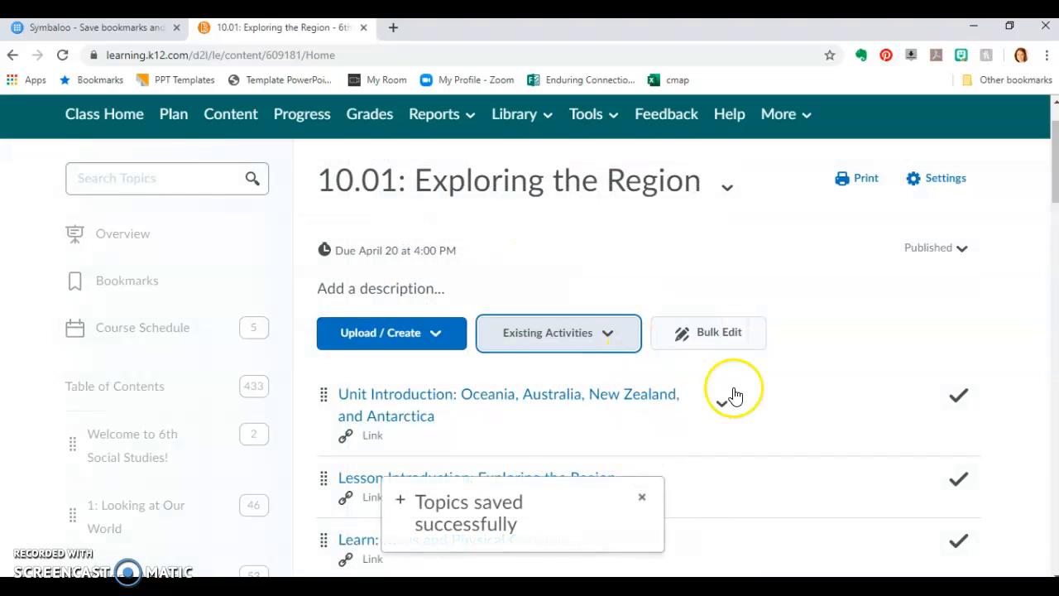
scroll(757, 379, "down", 5)
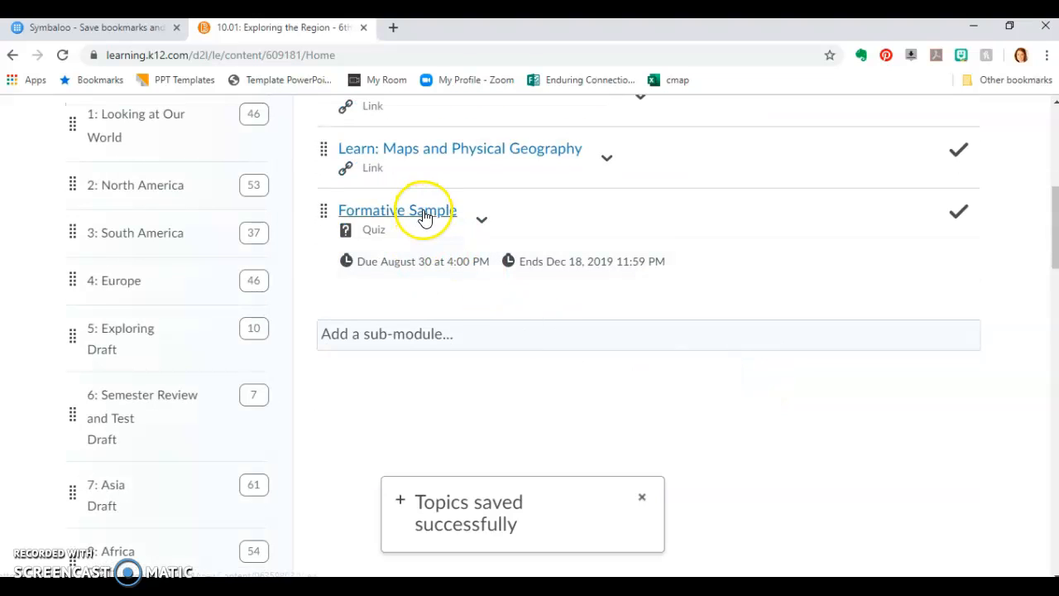
scroll(612, 294, "up", 2)
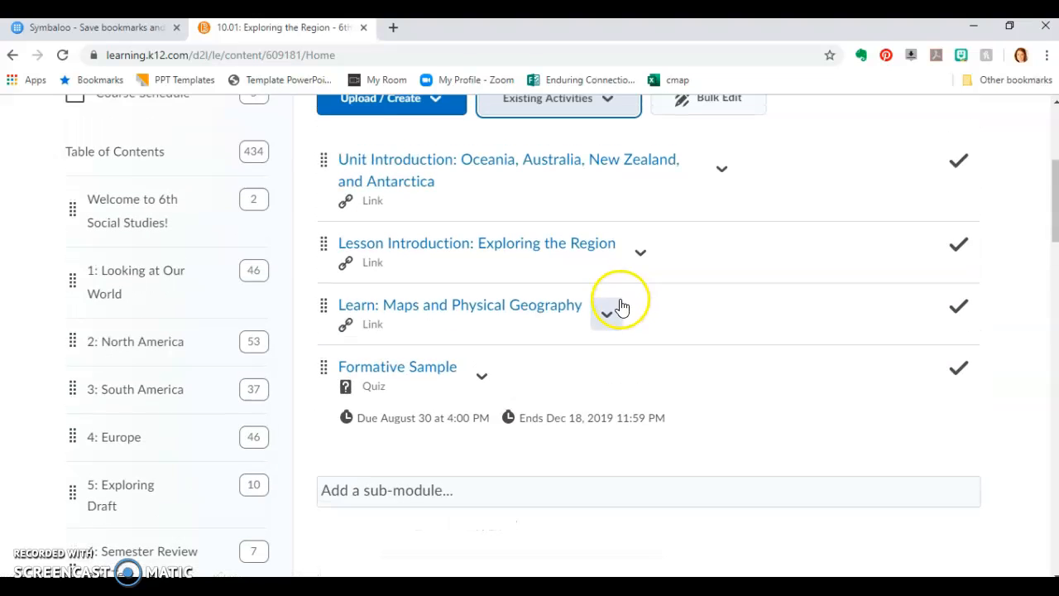